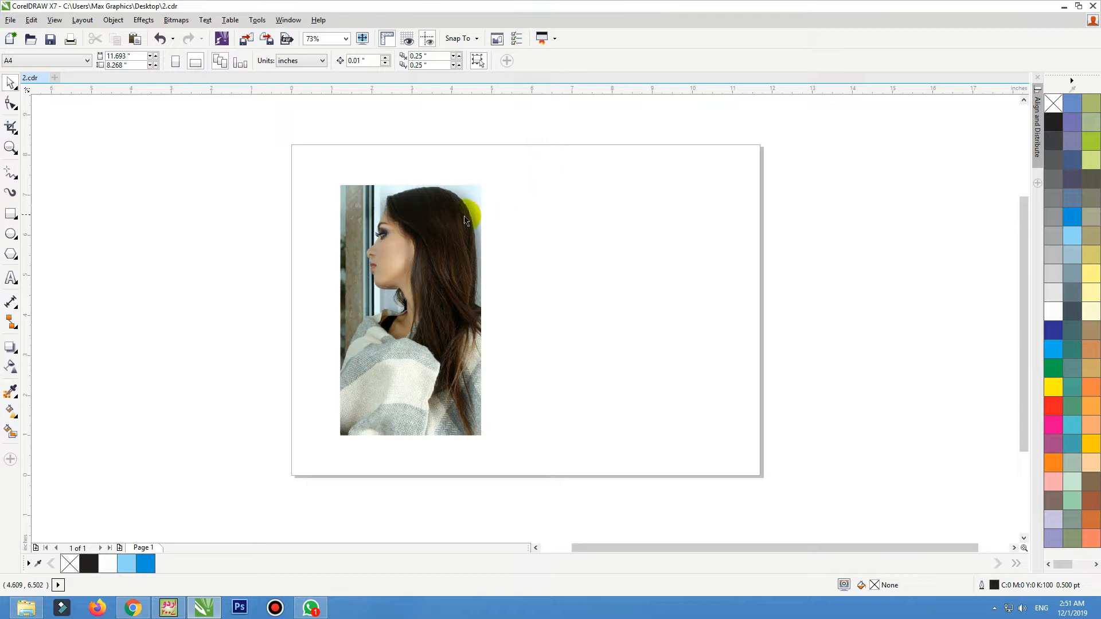
Move the photo and its stacked cutout copy together slightly toward the page's left edge.
left_click_drag(447, 225, 297, 216)
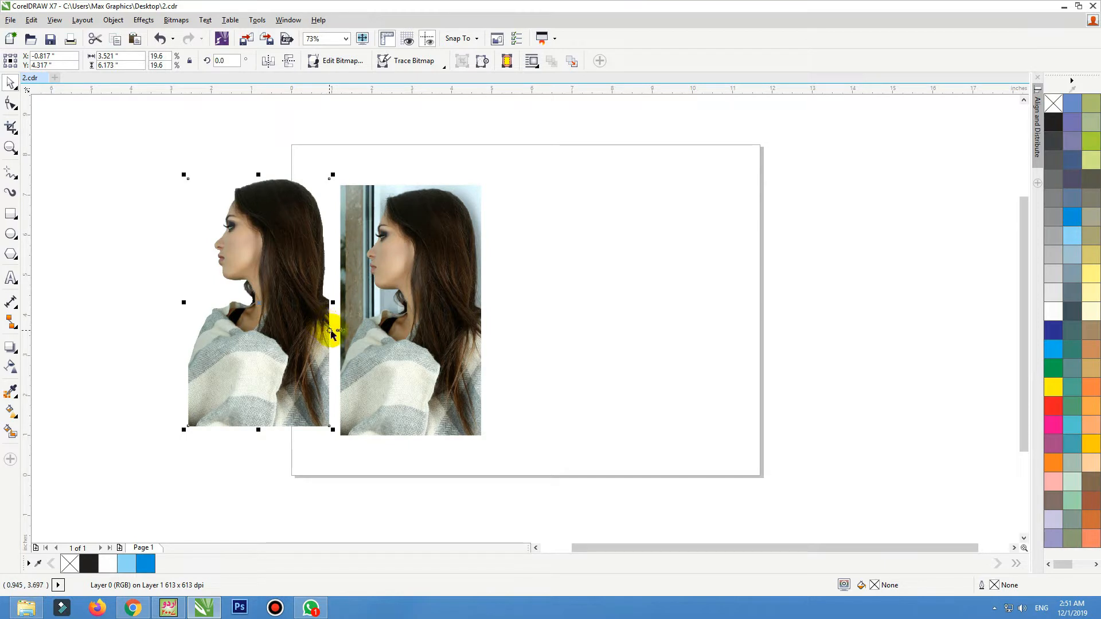
key("ctrl+z")
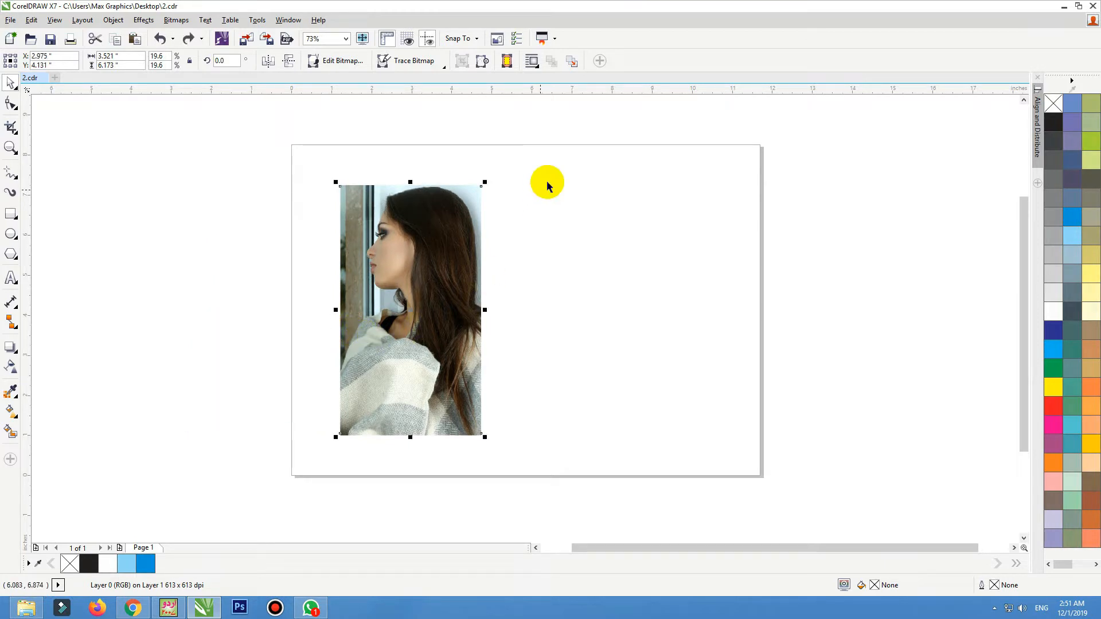
left_click(546, 180)
left_click_drag(522, 158, 251, 497)
left_click_drag(388, 361, 360, 359)
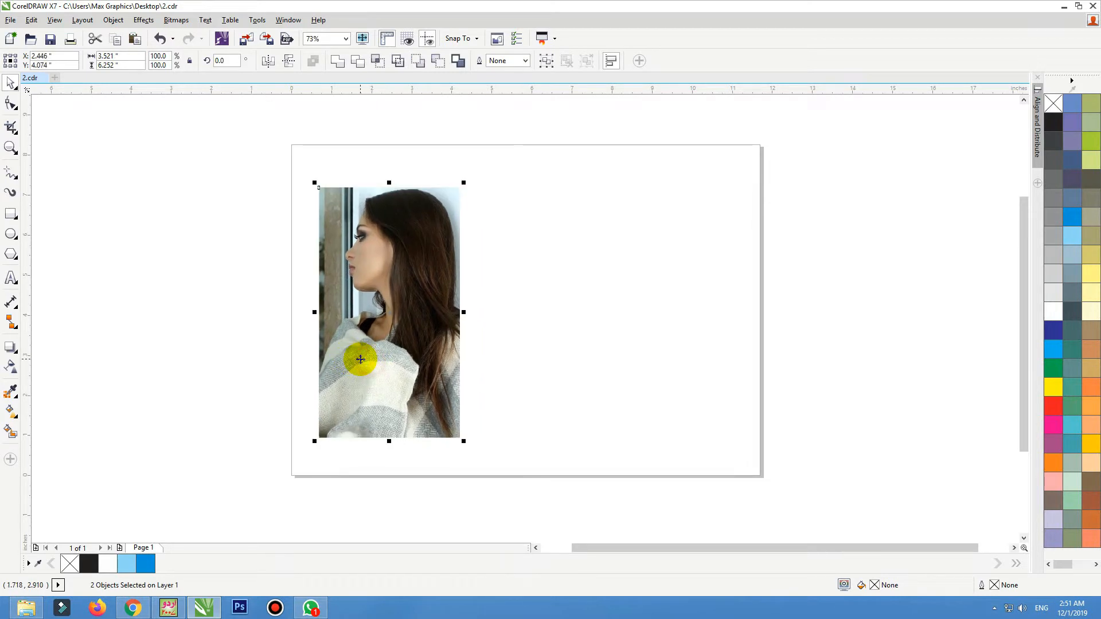
left_click(260, 323)
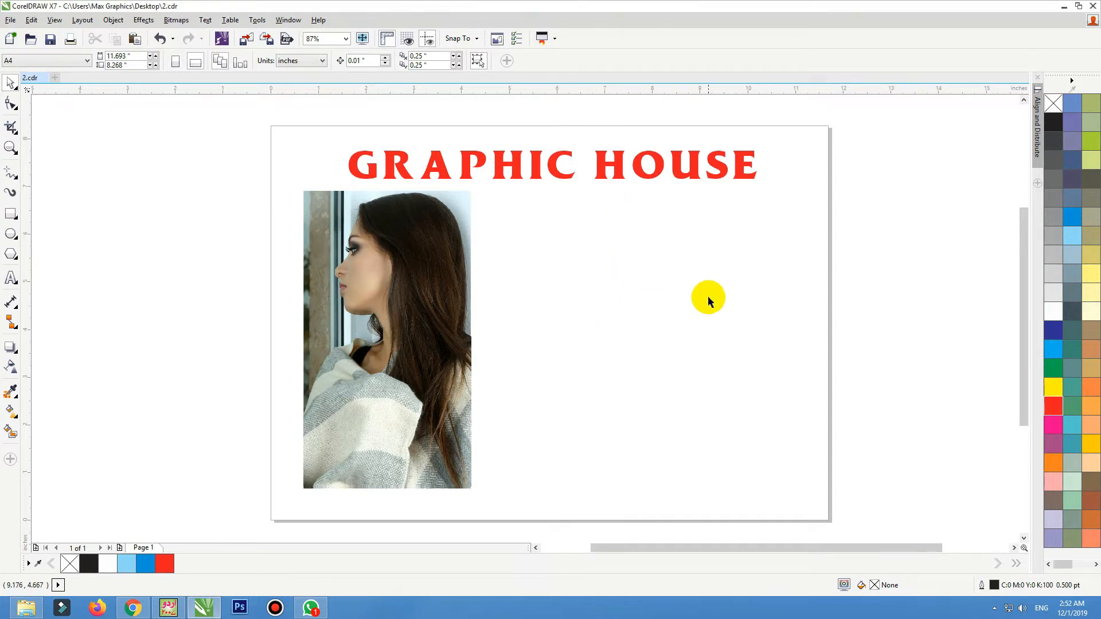
Scale the stacked photo and cutout down together to about 2.07 × 3.68 in at the page's left side.
left_click_drag(252, 181, 401, 406)
left_click(515, 395)
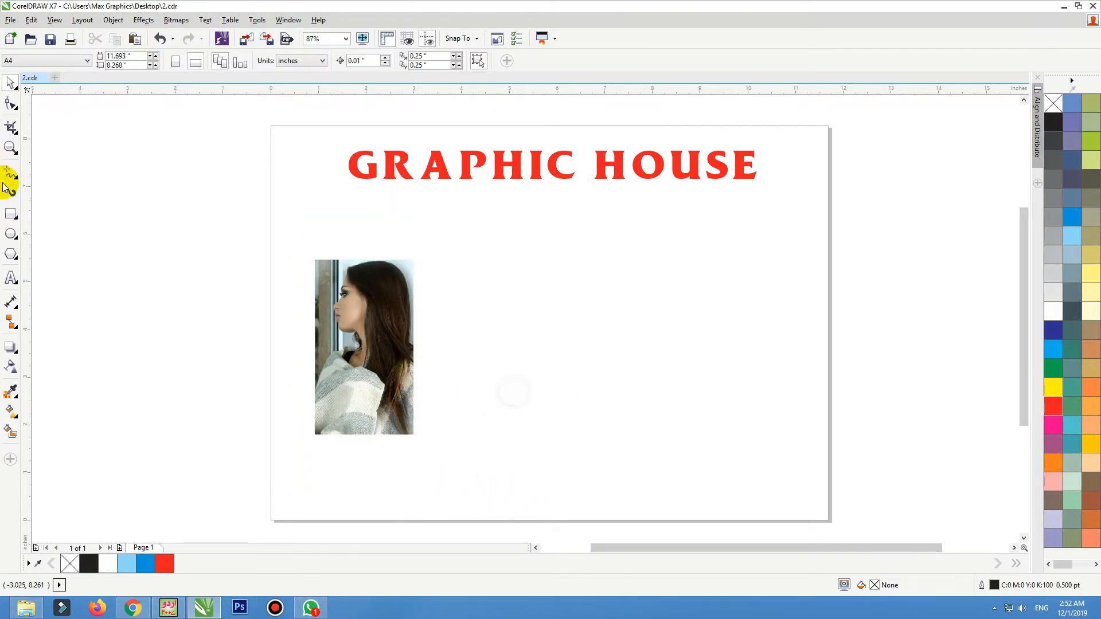
Add the artistic text "D" beside the photo and enlarge it to about 185 pt.
left_click(10, 278)
left_click(480, 313)
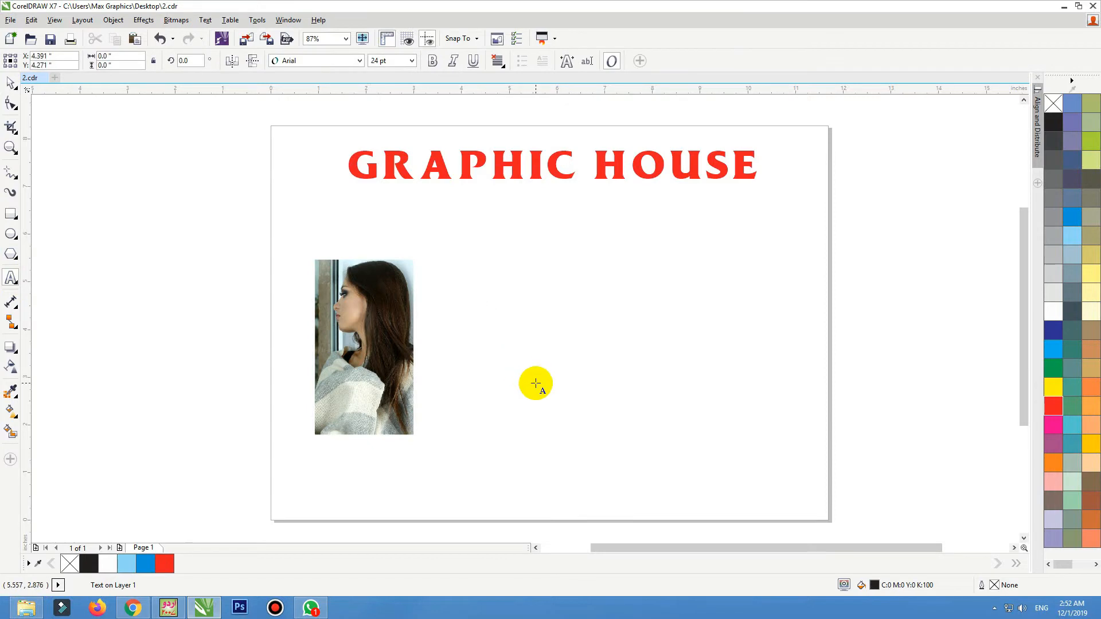
type("D")
left_click(10, 82)
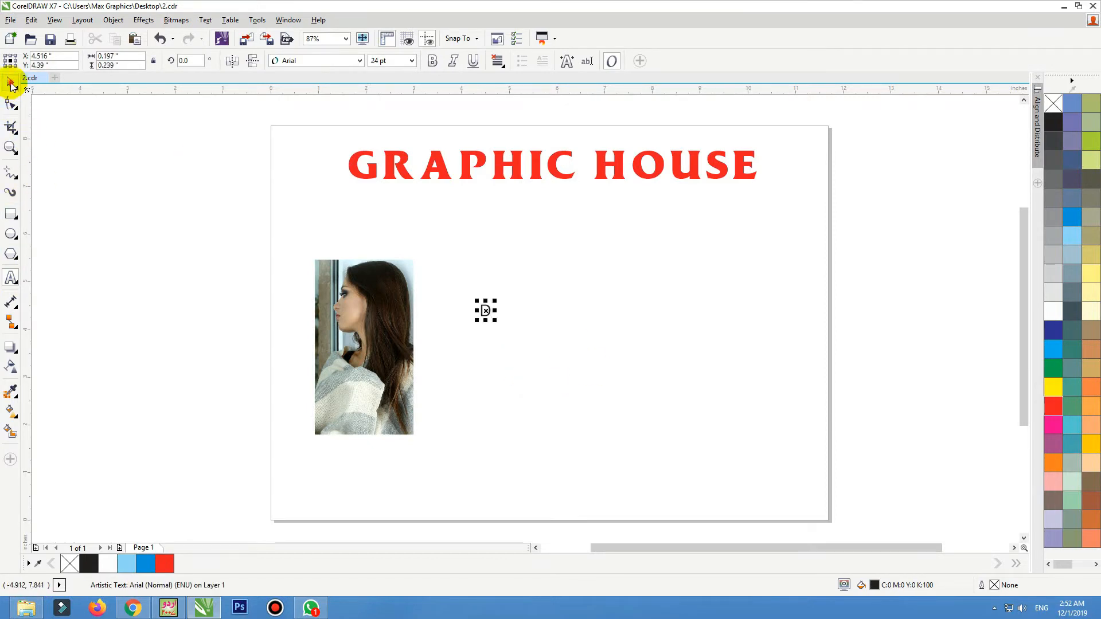
left_click_drag(495, 320, 547, 286)
Set the font of the letter D to Times New Roman.
left_click(290, 60)
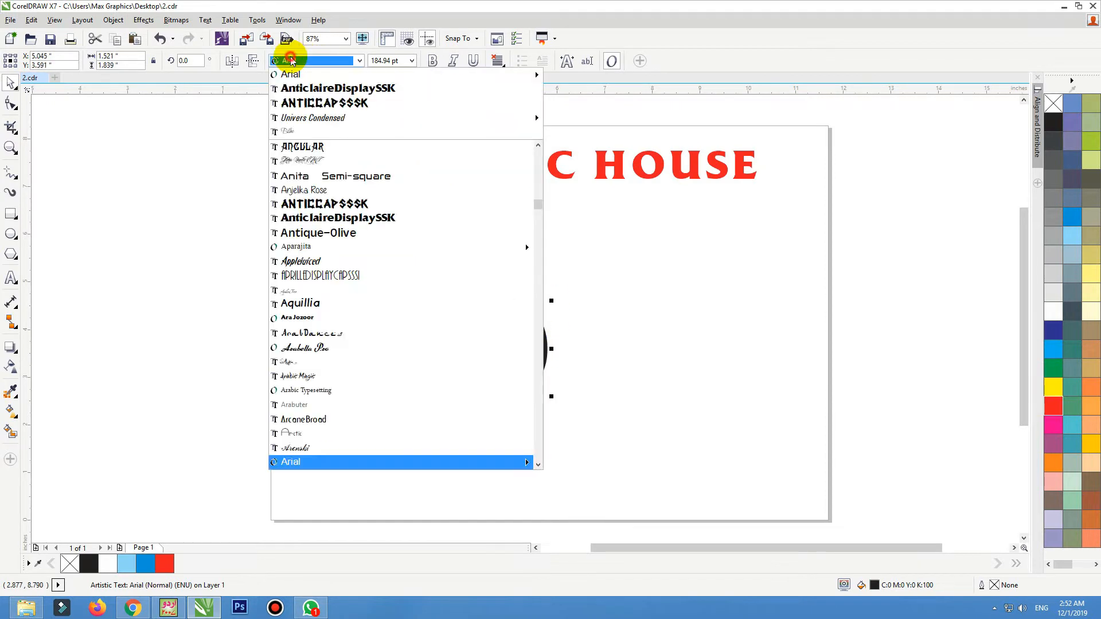
scroll(343, 208, "down", 2)
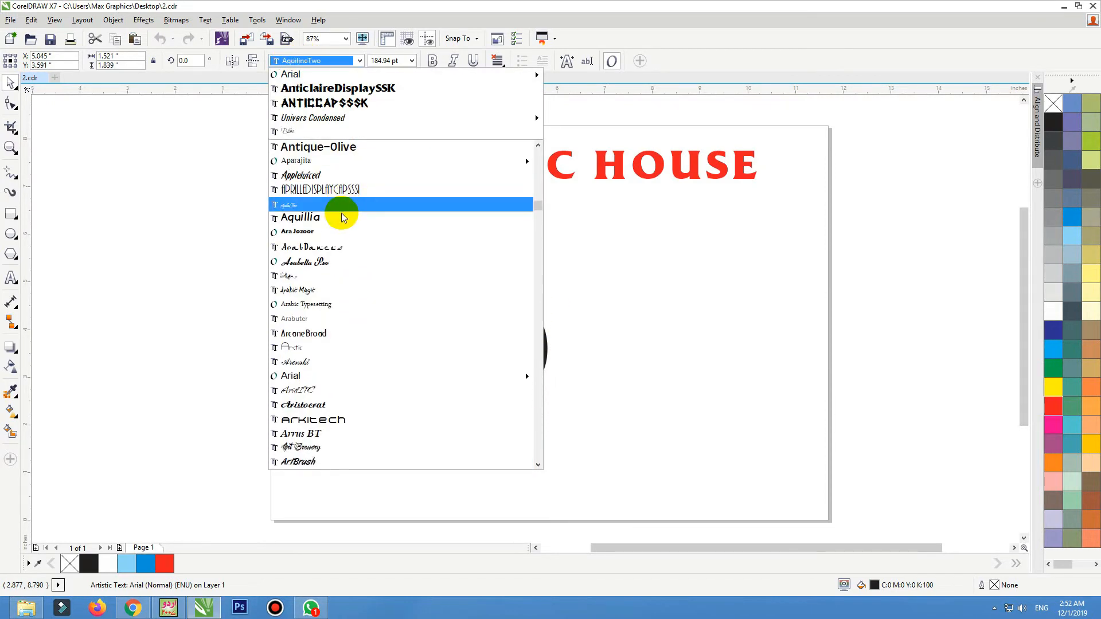
type("t")
scroll(352, 386, "down", 3)
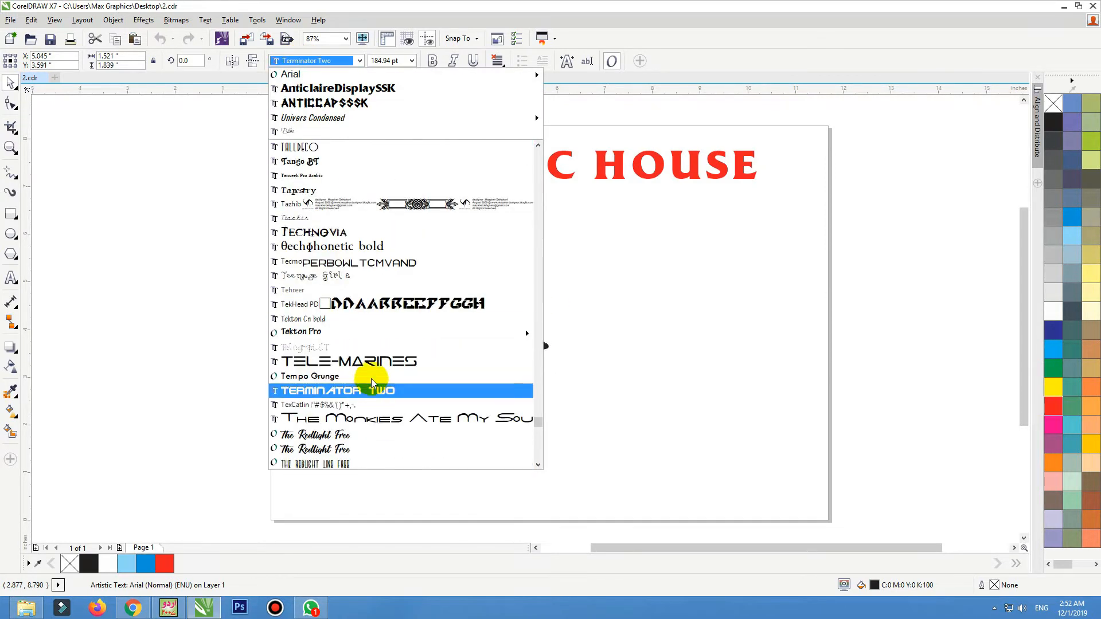
scroll(381, 423, "down", 5)
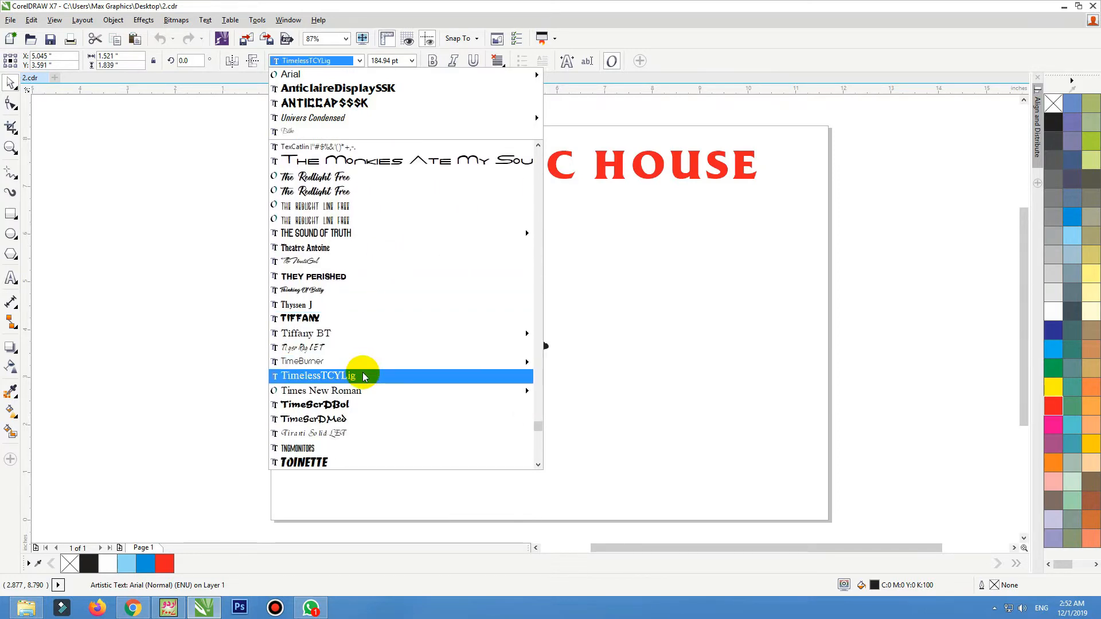
left_click(355, 391)
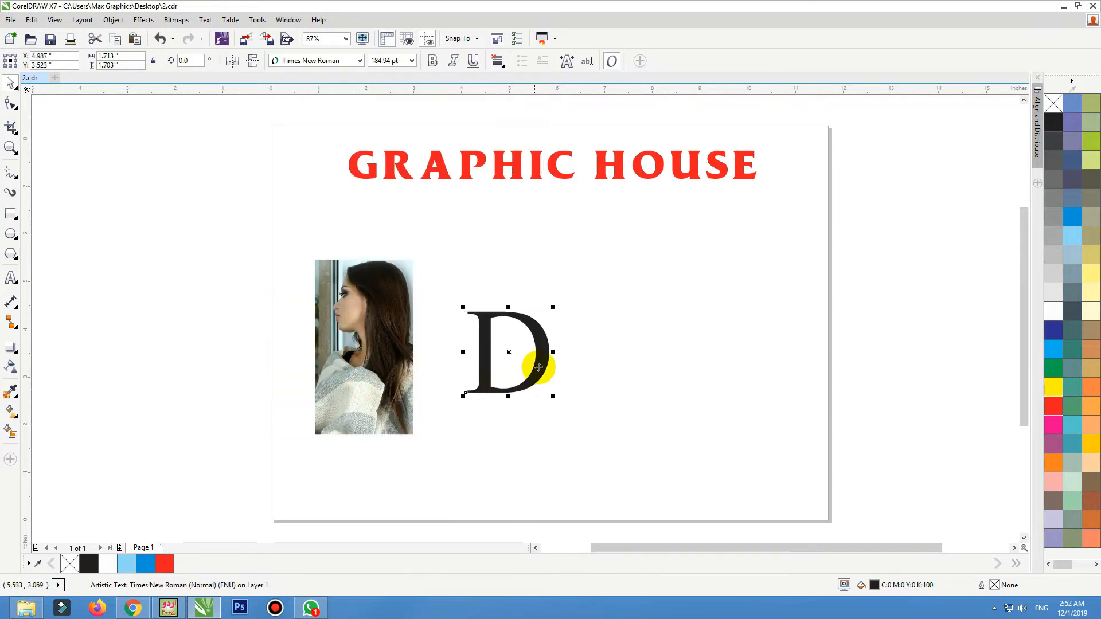
Enlarge the letter D to about 354 pt beside the photo and make it bold.
left_click(547, 367)
left_click_drag(573, 327, 671, 253)
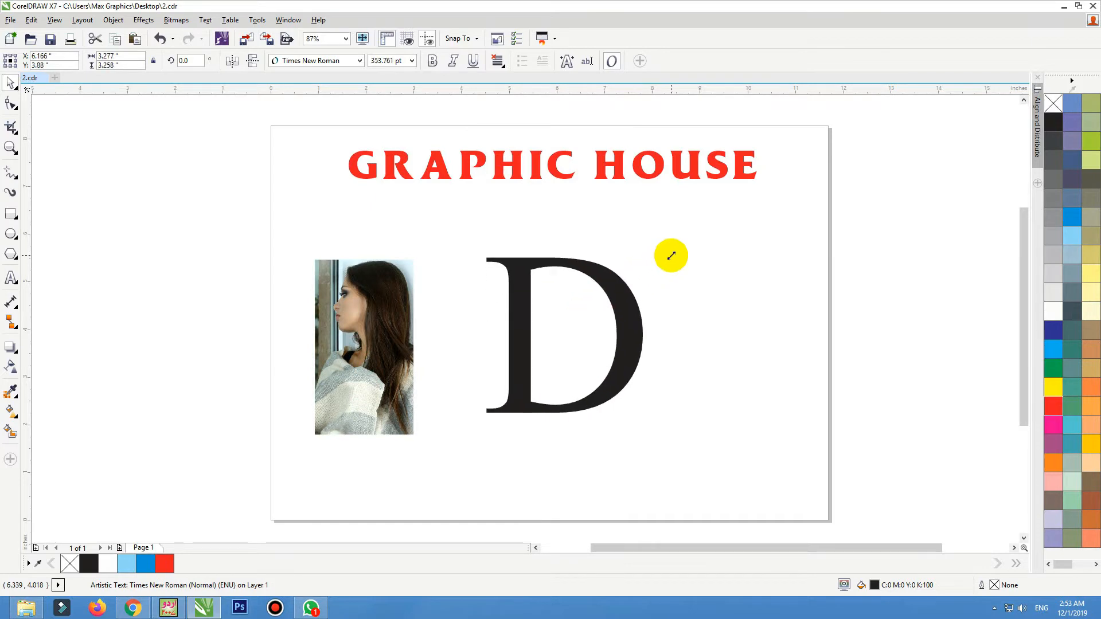
left_click_drag(631, 306, 640, 313)
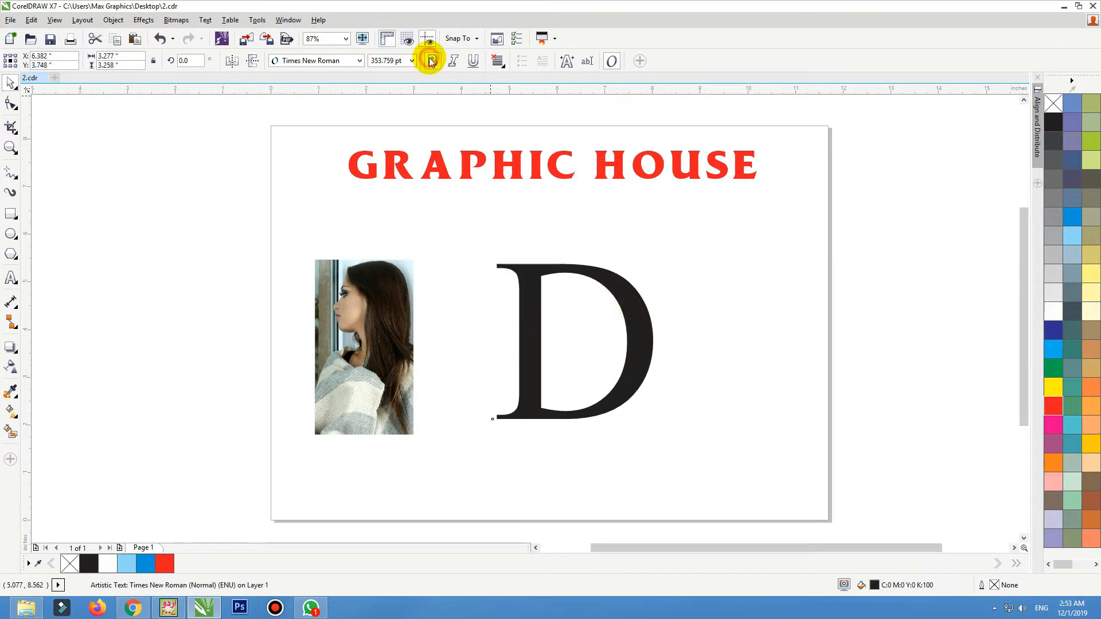
left_click(433, 61)
PowerClip the stacked photo and cutout together inside the letter D.
left_click(457, 252)
left_click_drag(457, 232, 315, 476)
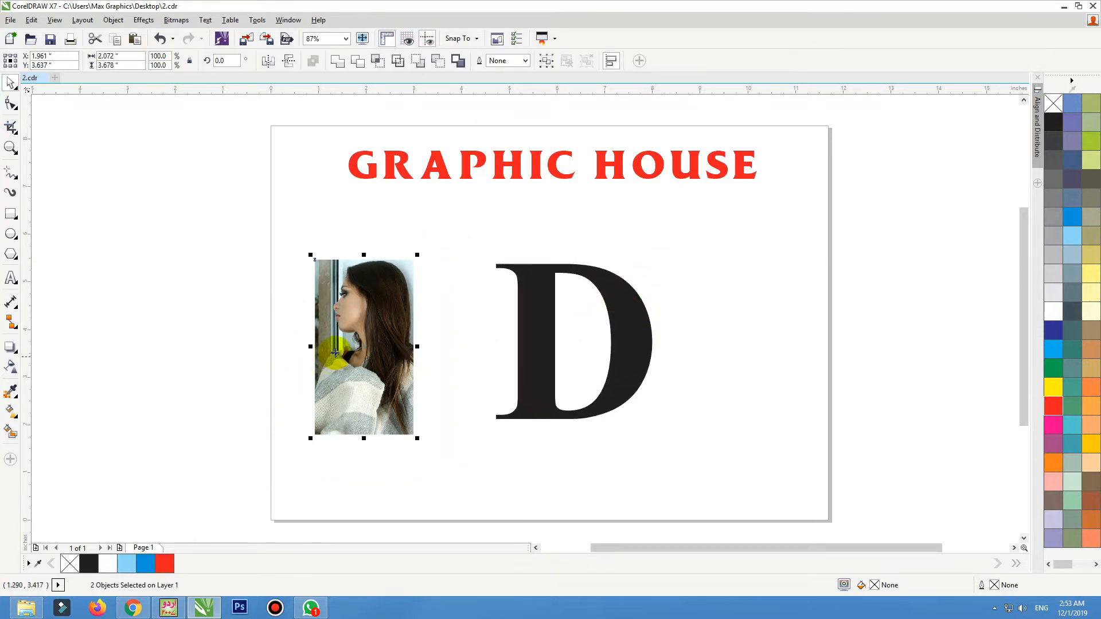
left_click_drag(333, 348, 375, 332)
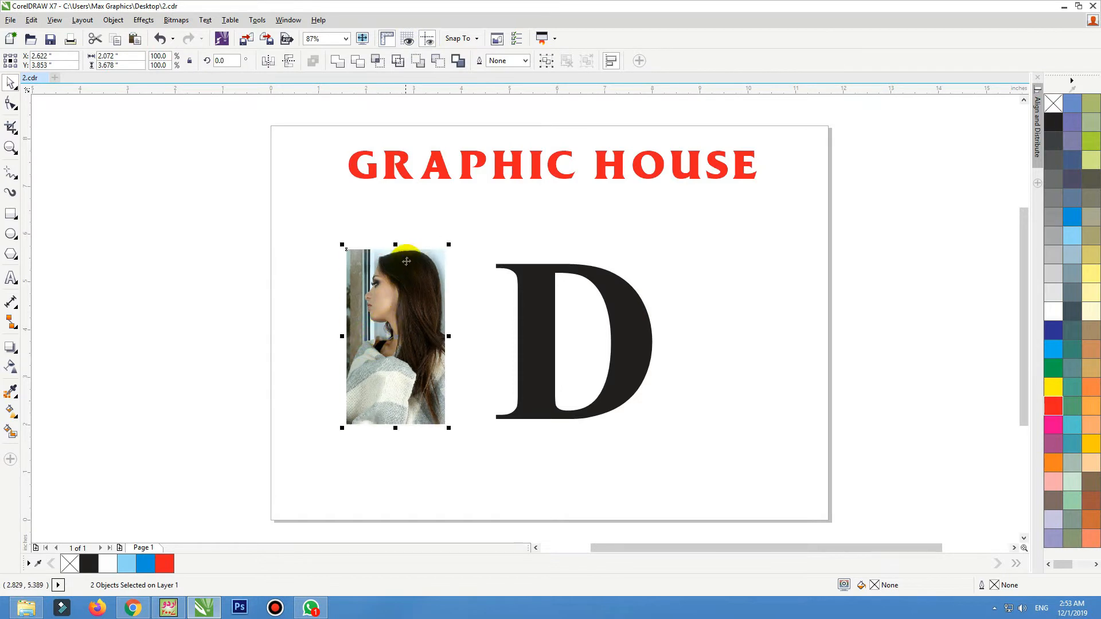
right_click(408, 264)
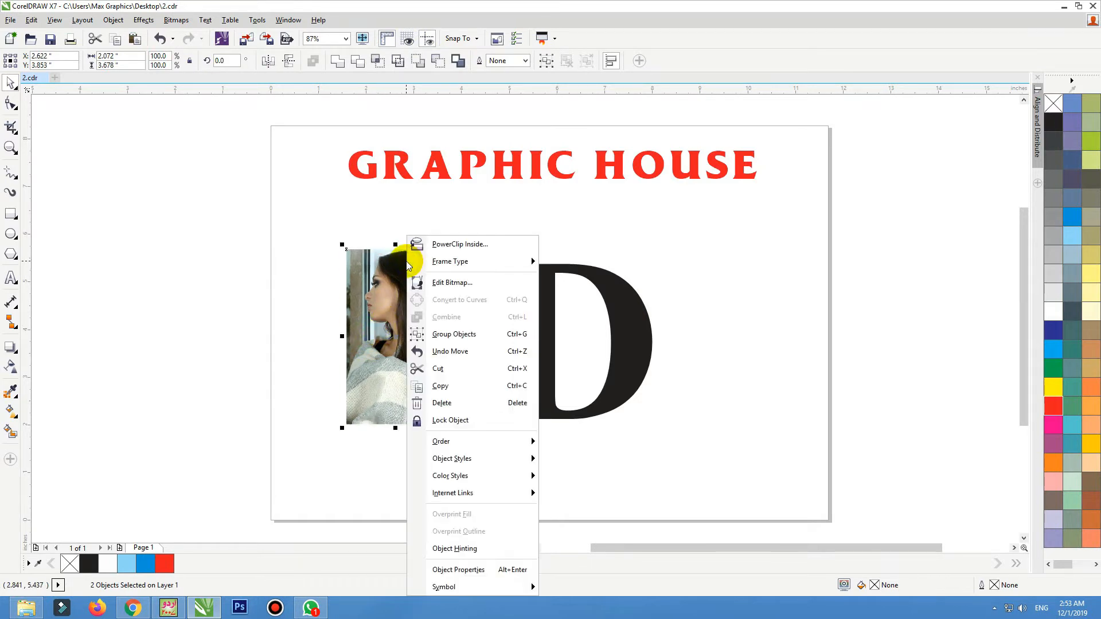
left_click(439, 243)
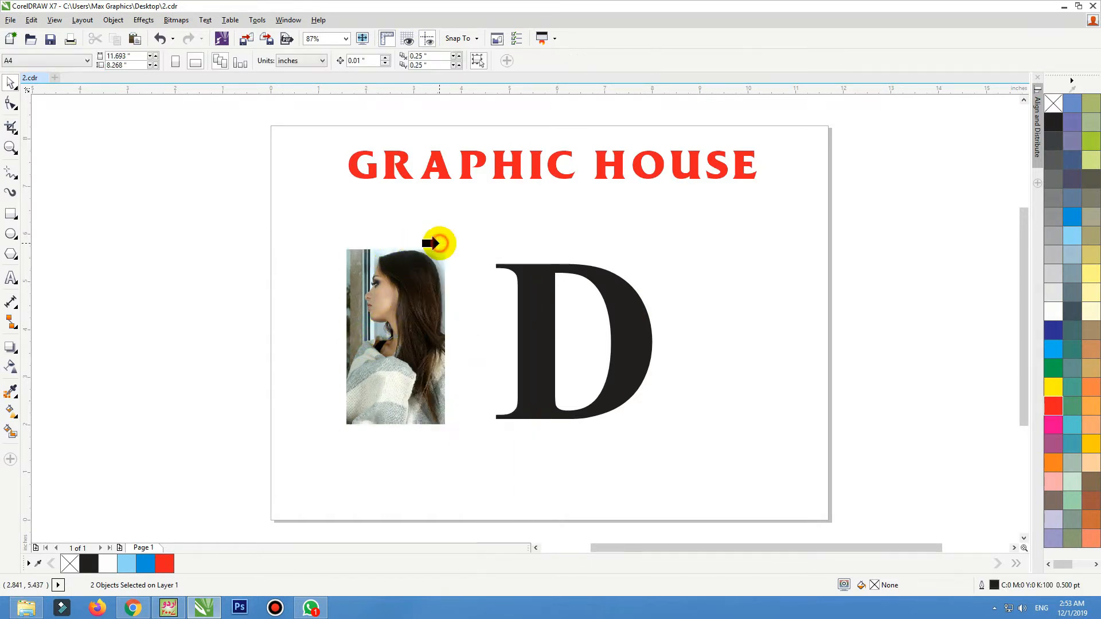
left_click(550, 279)
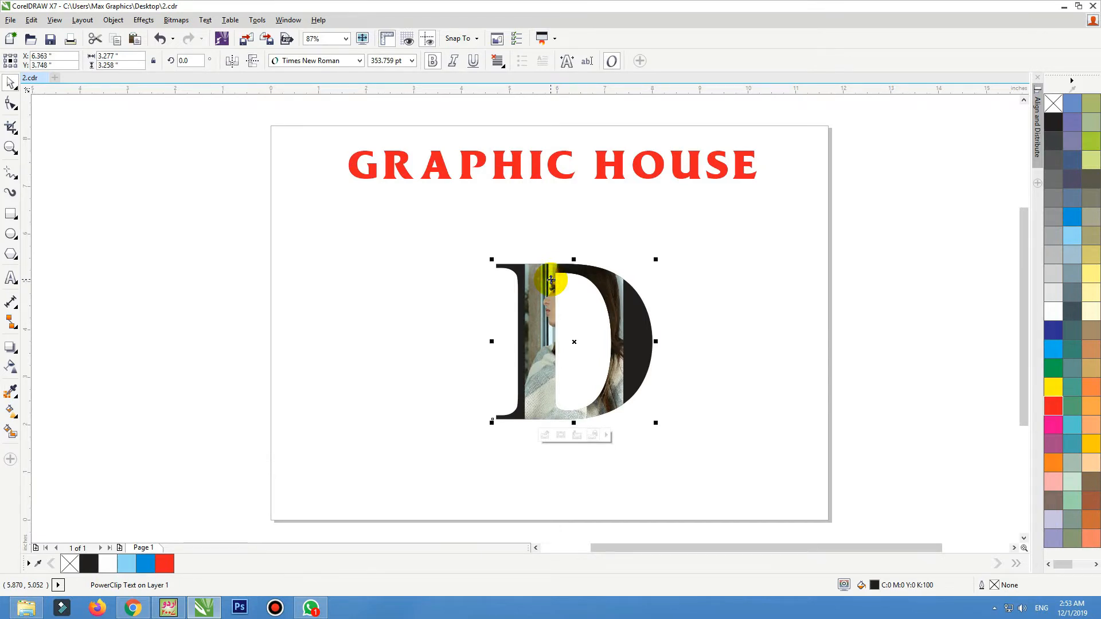
Open the D's PowerClip contents for editing, lower both photos and enlarge them to about 2.84 × 5.04 in.
left_click_drag(422, 235, 739, 458)
double_click(450, 331)
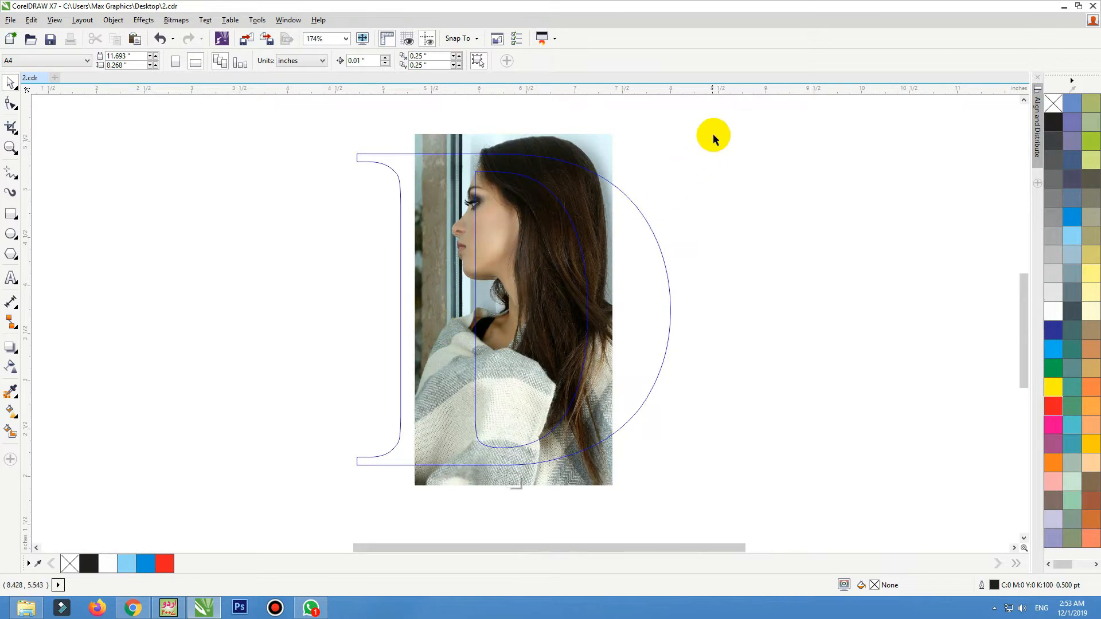
left_click_drag(714, 135, 438, 358)
left_click_drag(460, 293, 447, 364)
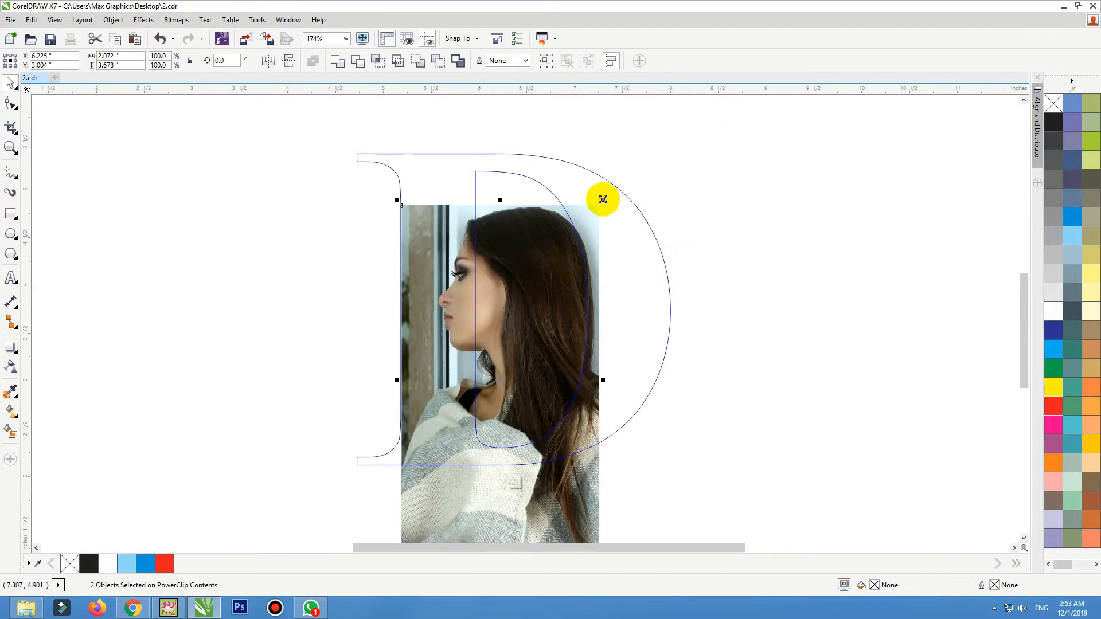
left_click_drag(603, 200, 635, 140)
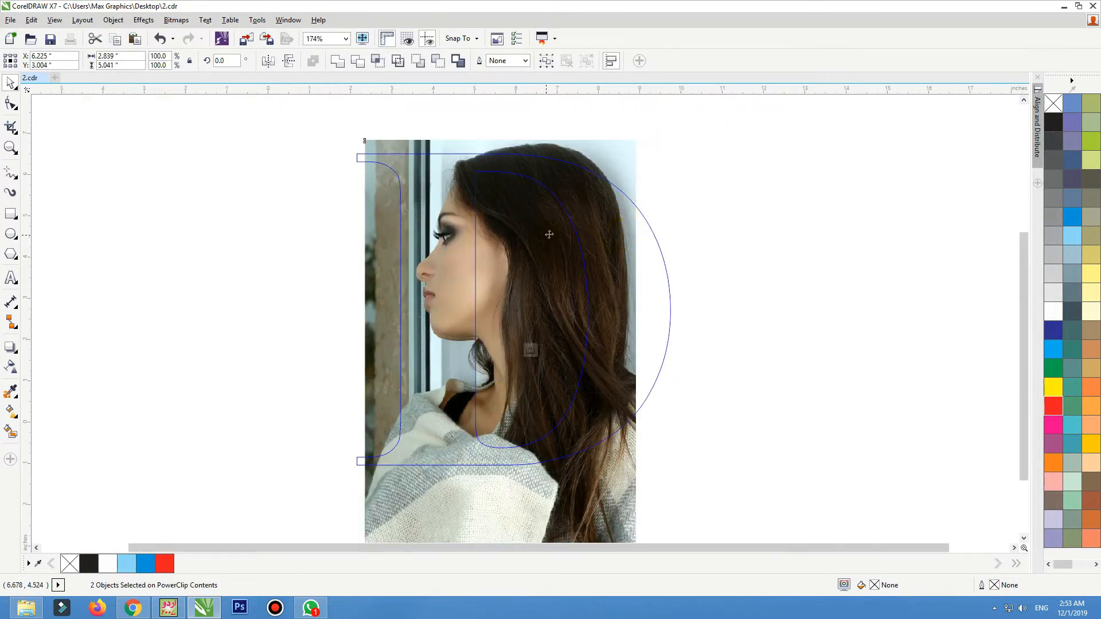
Reposition both photos over the D outline and enlarge them together to about 3.44 × 6.10 in.
scroll(549, 234, "down", 4)
mouse_move(585, 408)
left_mouse_down()
mouse_move(617, 440)
mouse_move(569, 395)
mouse_move(577, 390)
left_mouse_up()
left_click(515, 373)
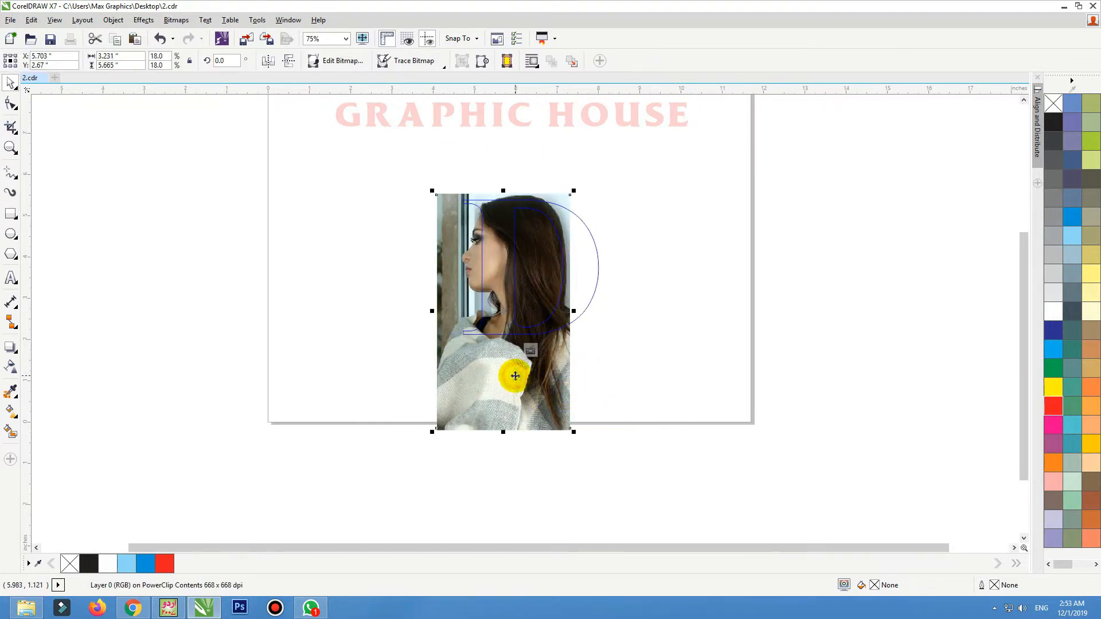
left_click(668, 291)
left_click_drag(649, 167, 367, 497)
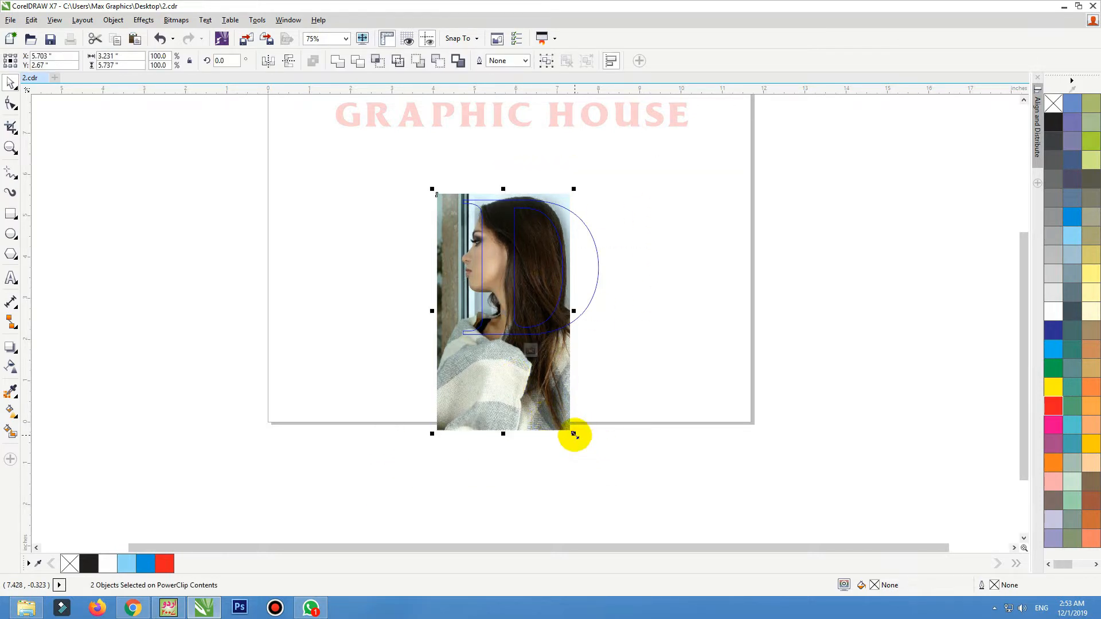
mouse_move(573, 434)
left_mouse_down()
mouse_move(582, 445)
mouse_move(571, 434)
left_mouse_up()
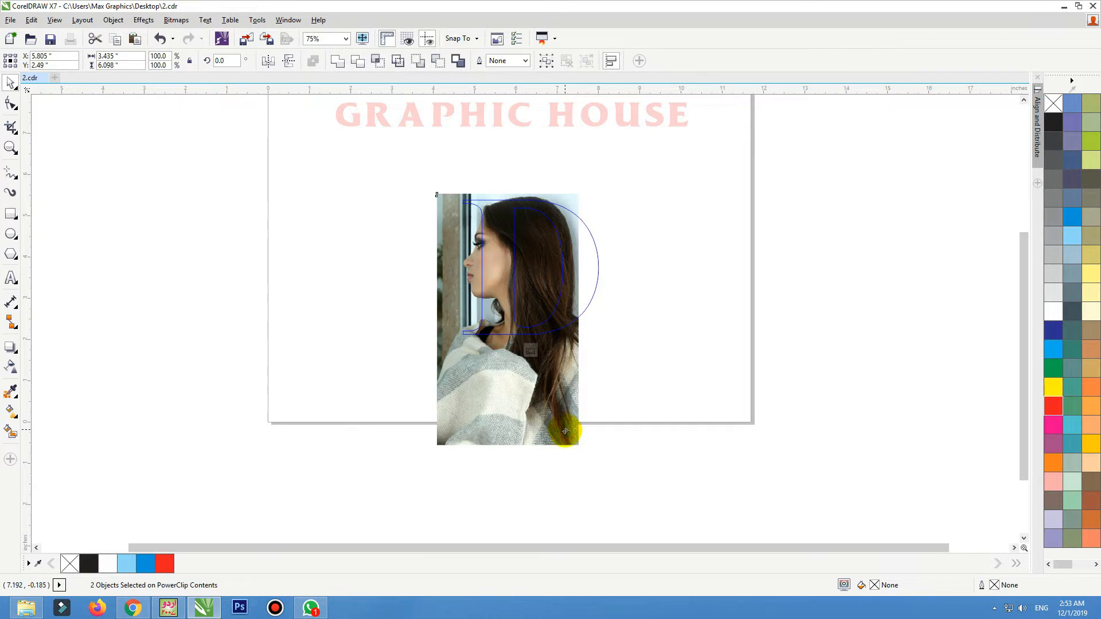
Shift the photos left inside the PowerClip so the face extends past the D's vertical stem.
key("z")
left_click_drag(685, 190, 287, 420)
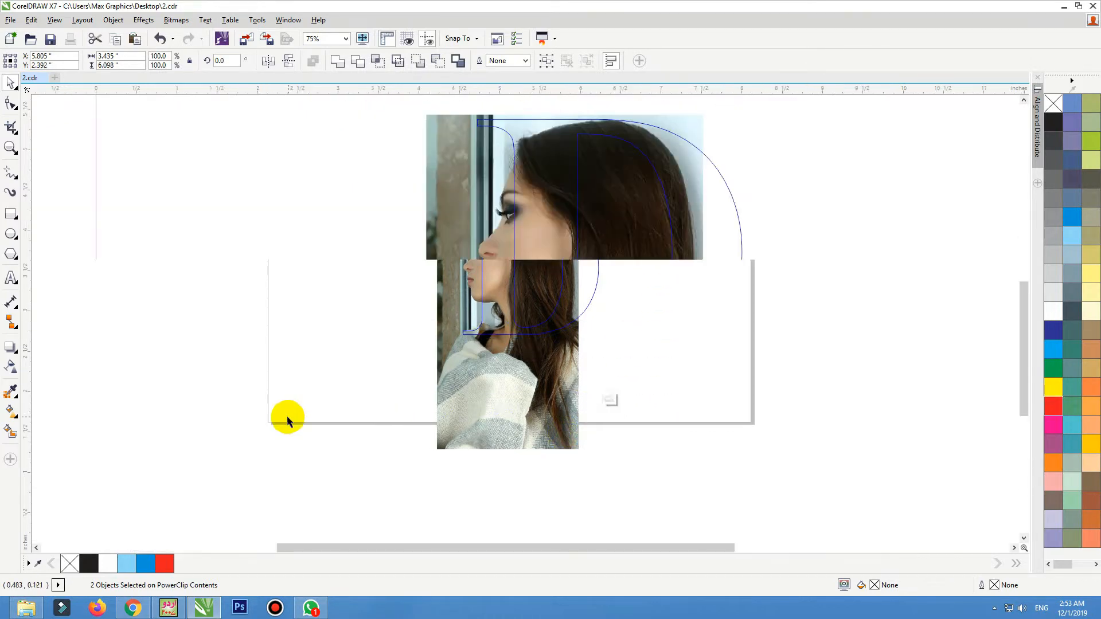
left_click(269, 315)
left_click(372, 261)
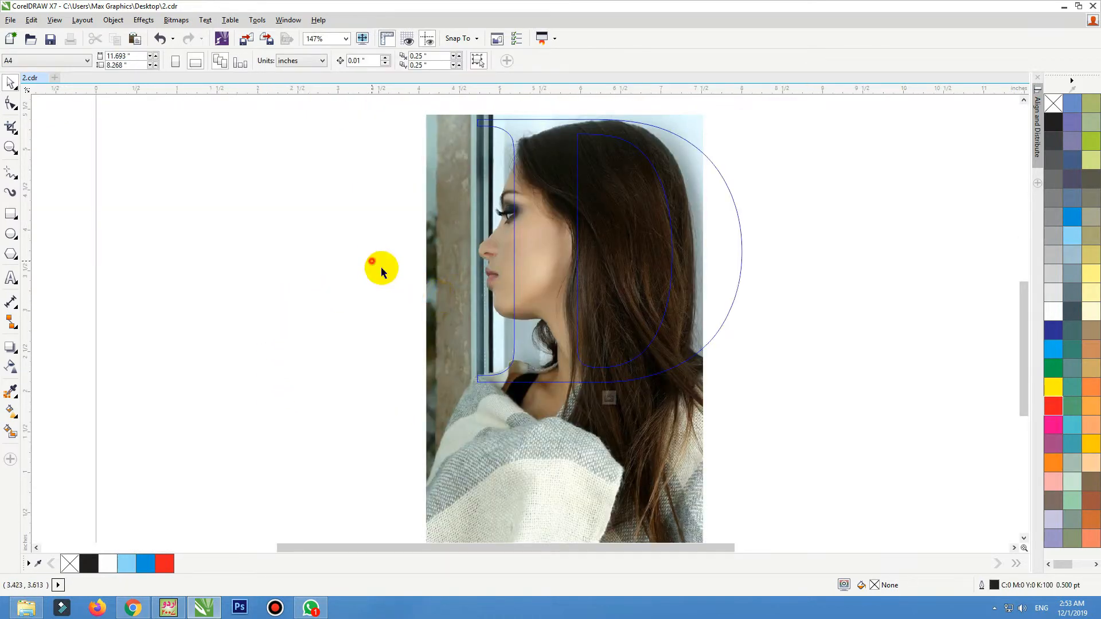
left_click_drag(477, 321, 454, 328)
left_click(381, 292)
left_click_drag(492, 283, 459, 278)
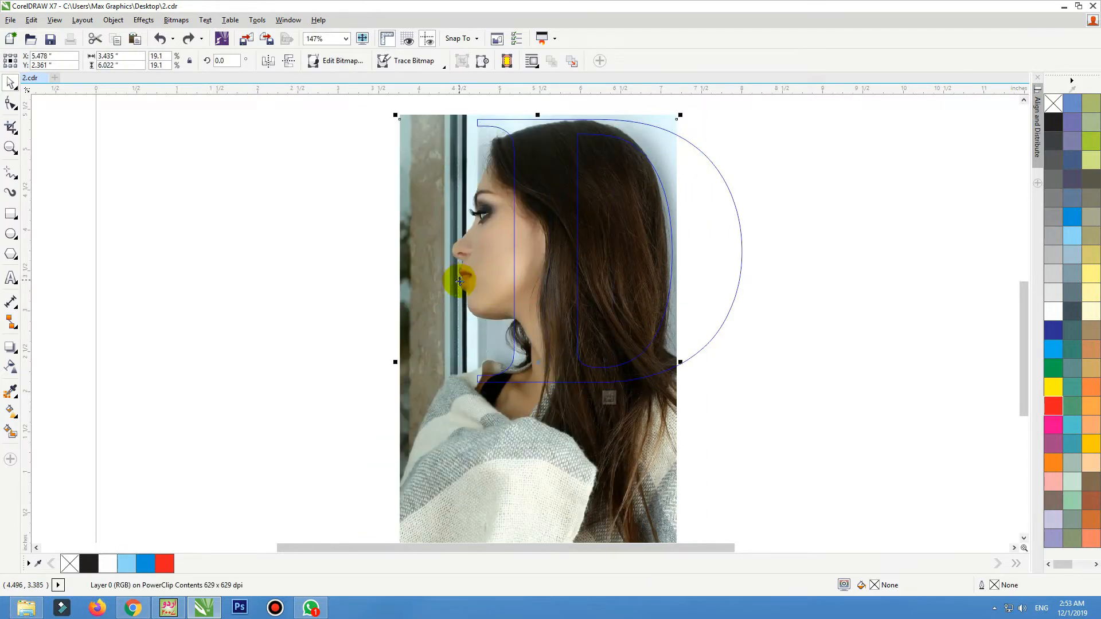
Draw a black-filled rectangle about 1.34 × 3.51 in over the D's curved right side and send it behind the photos.
left_click(11, 213)
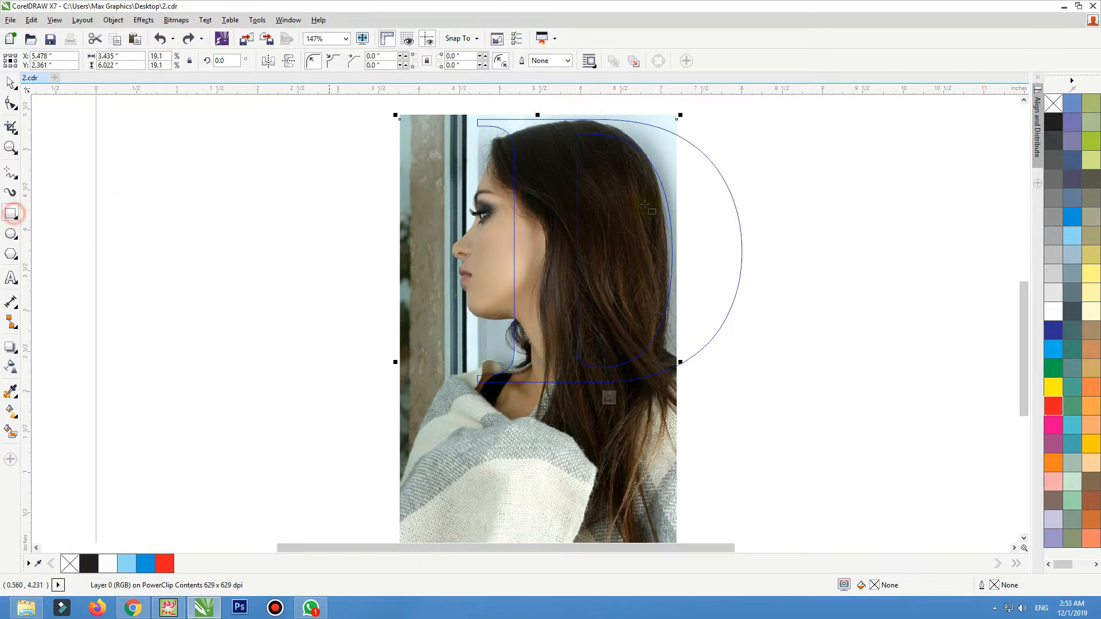
left_click_drag(761, 119, 652, 404)
left_click(1055, 122)
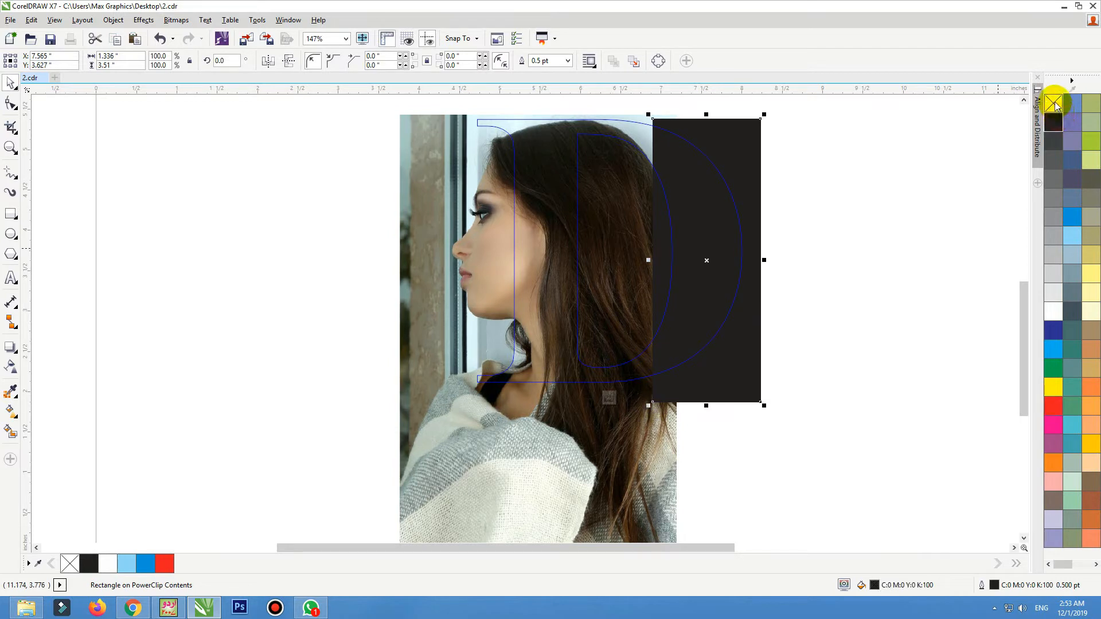
left_click(1055, 104)
key("ctrl+z")
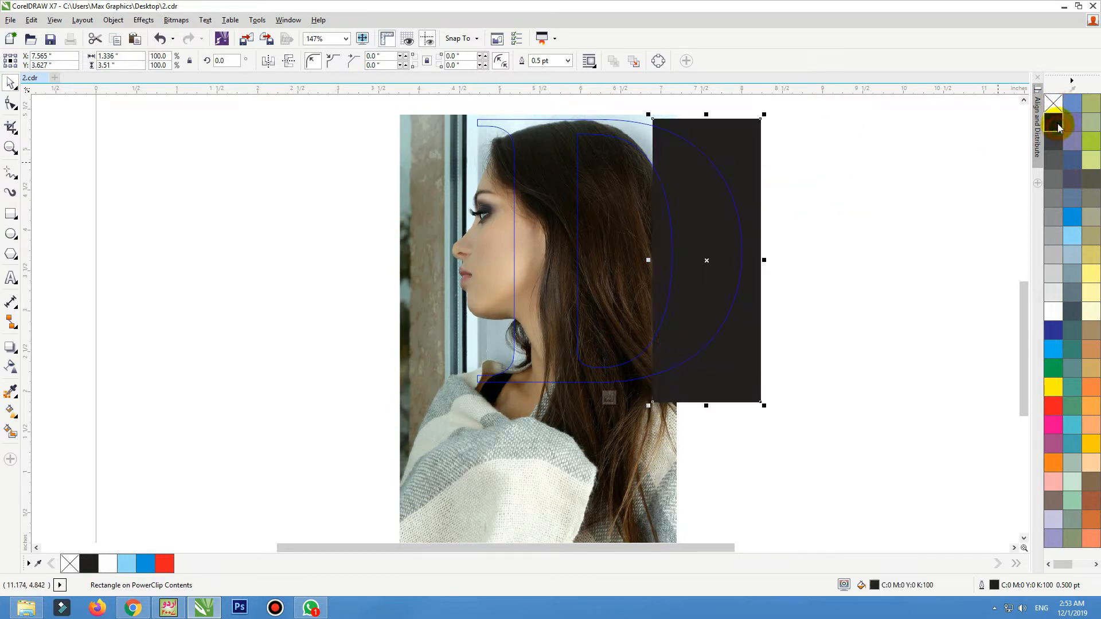
key("shift+Page_Down")
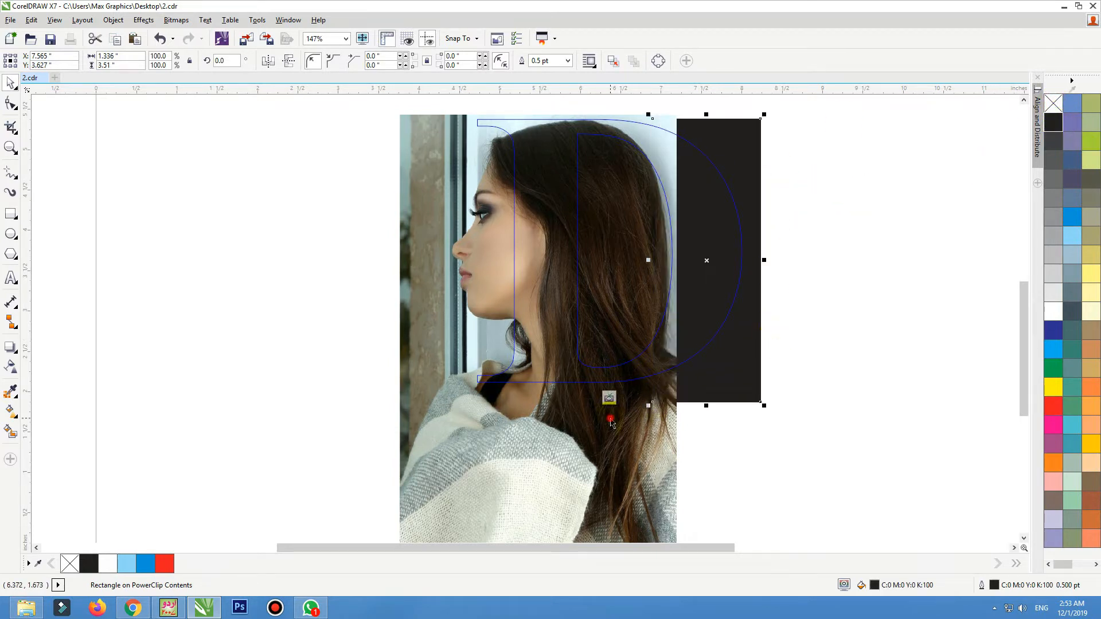
left_click(619, 400)
left_click_drag(619, 431, 501, 423)
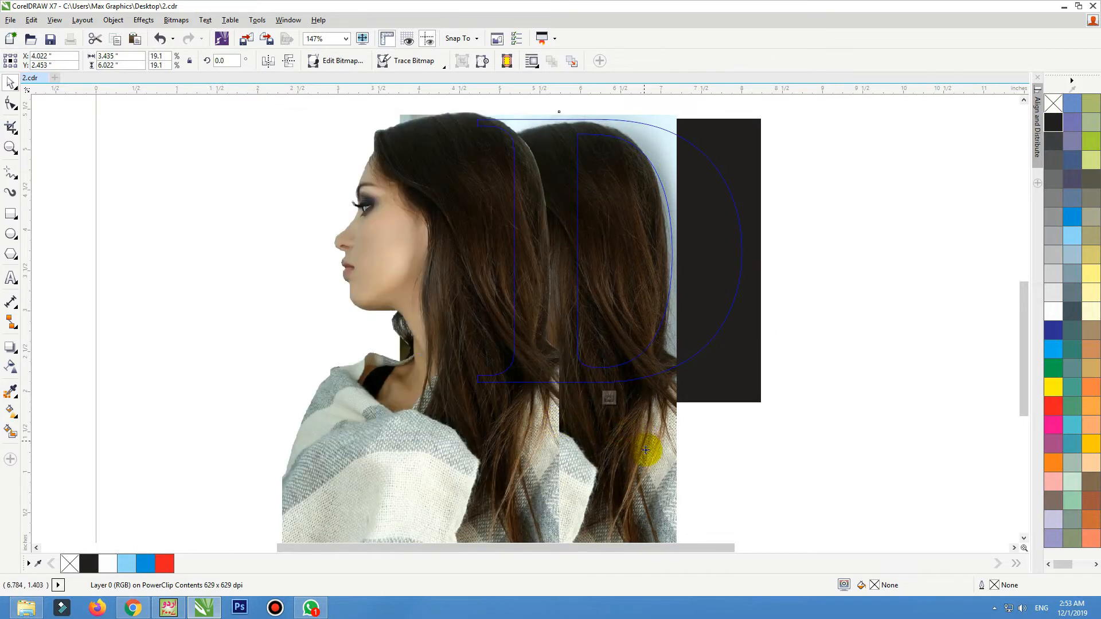
key("ctrl+z")
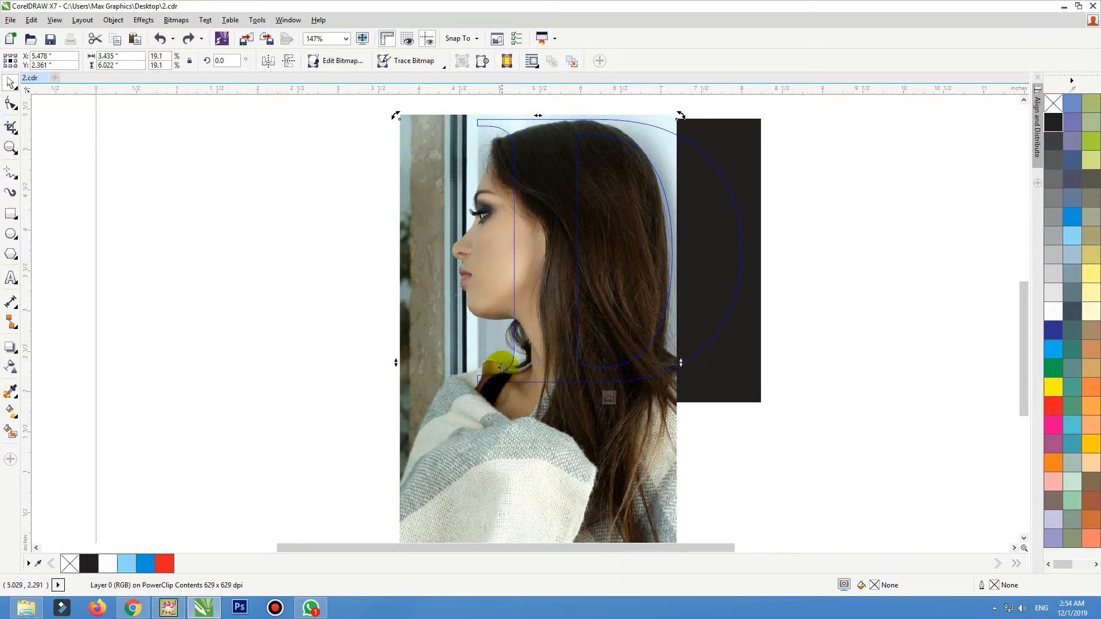
left_click(273, 274)
left_click_drag(497, 253, 312, 253)
key("ctrl+z")
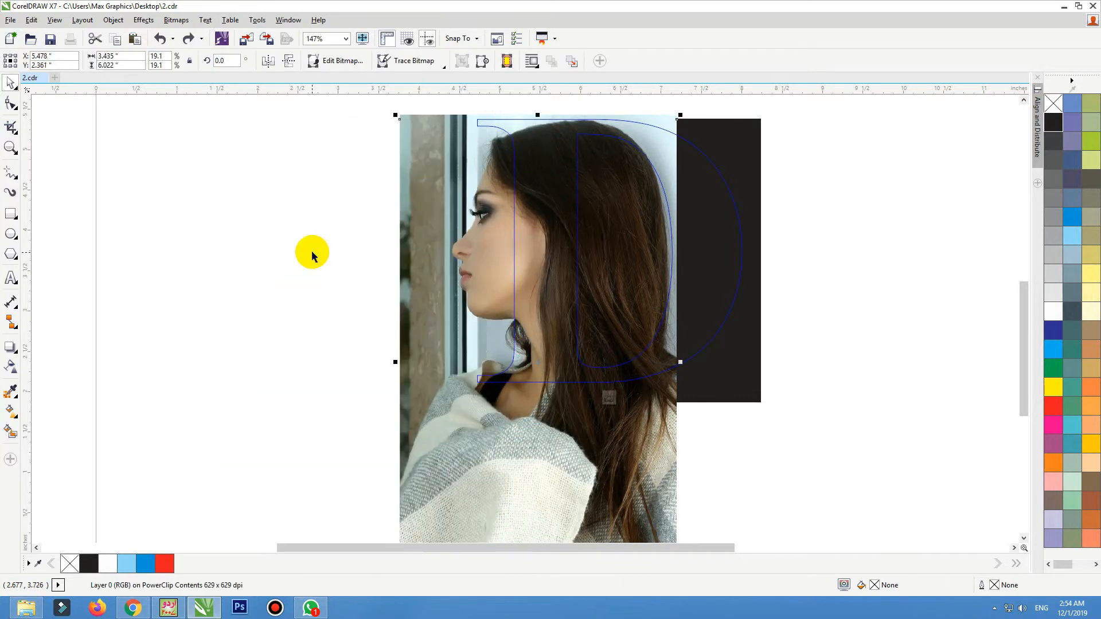
Cut the woman's cutout from the D's PowerClip contents, keeping the full background photo and the black rectangle in place.
left_click(312, 252)
left_click_drag(392, 259, 243, 253)
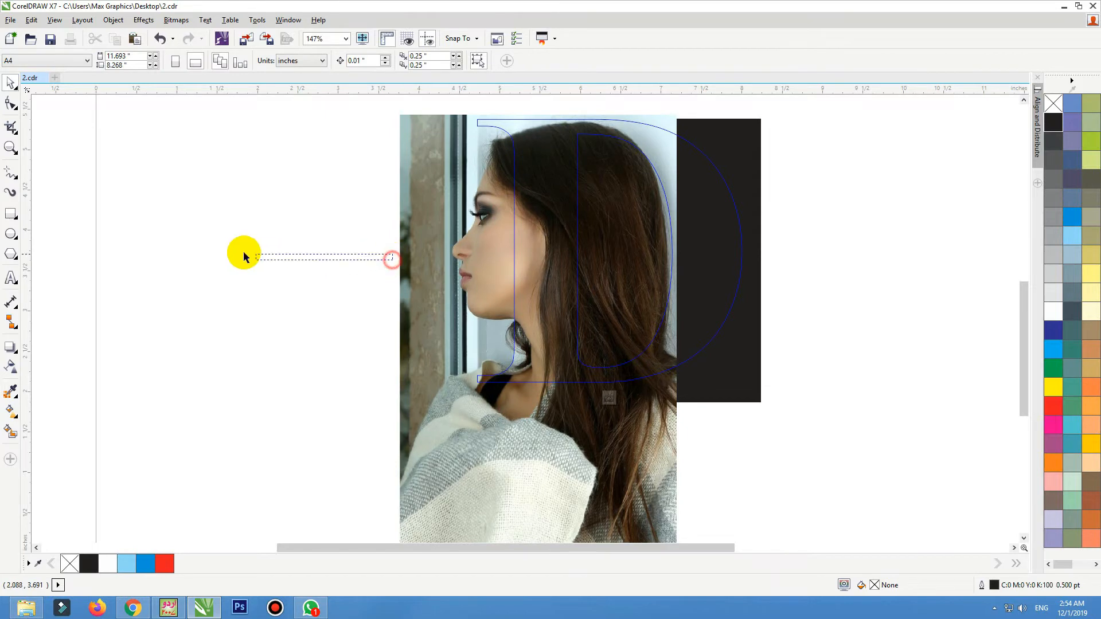
left_click_drag(458, 256, 363, 256)
key("ctrl+z")
Widen the black rectangle leftward to about 1.98 in and fade the photo's right side into it with a linear transparency.
left_click(749, 249)
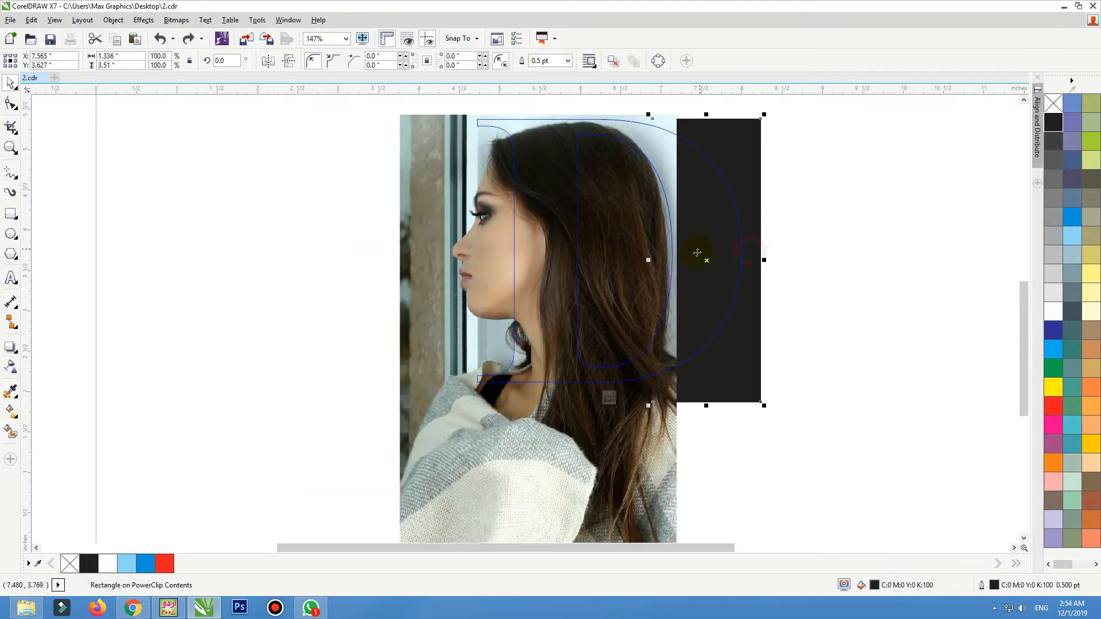
left_click(570, 248)
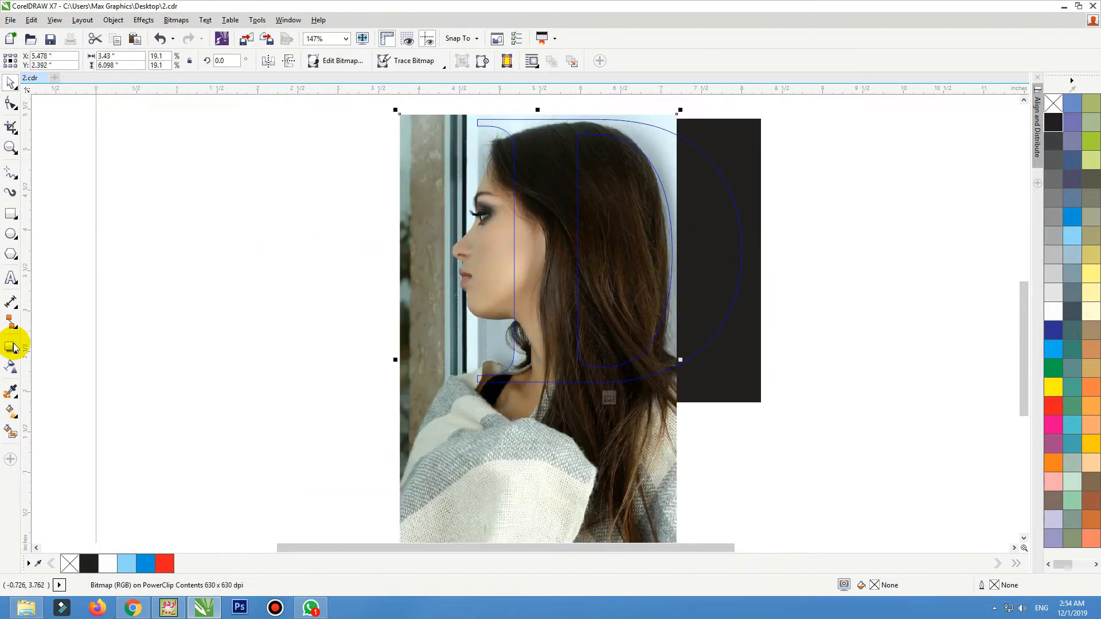
left_click(11, 367)
left_click_drag(632, 272, 600, 271)
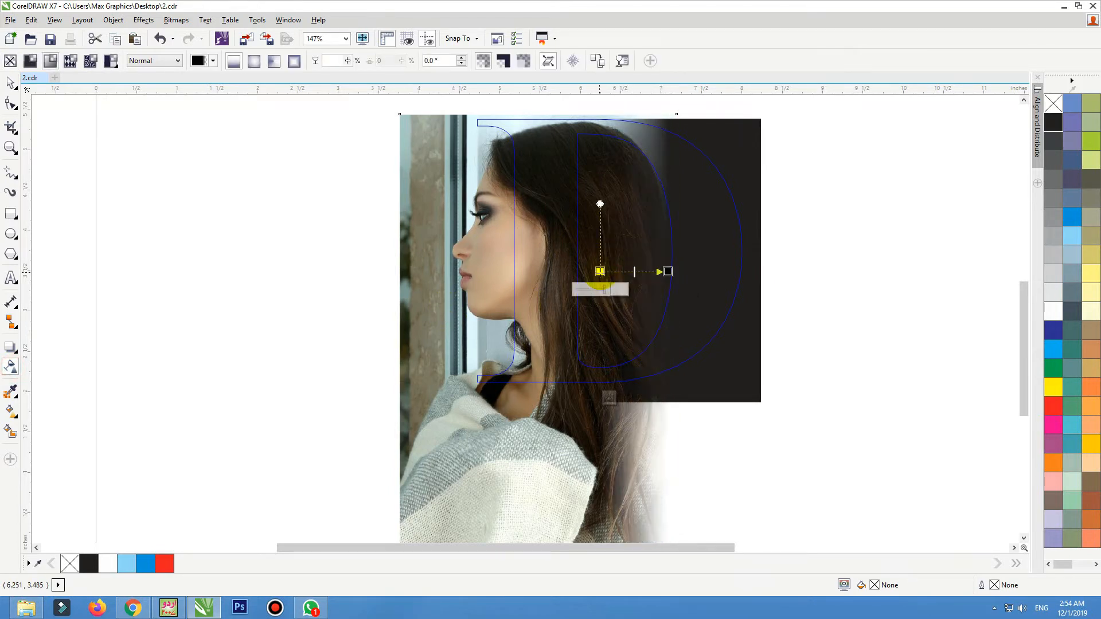
key("space")
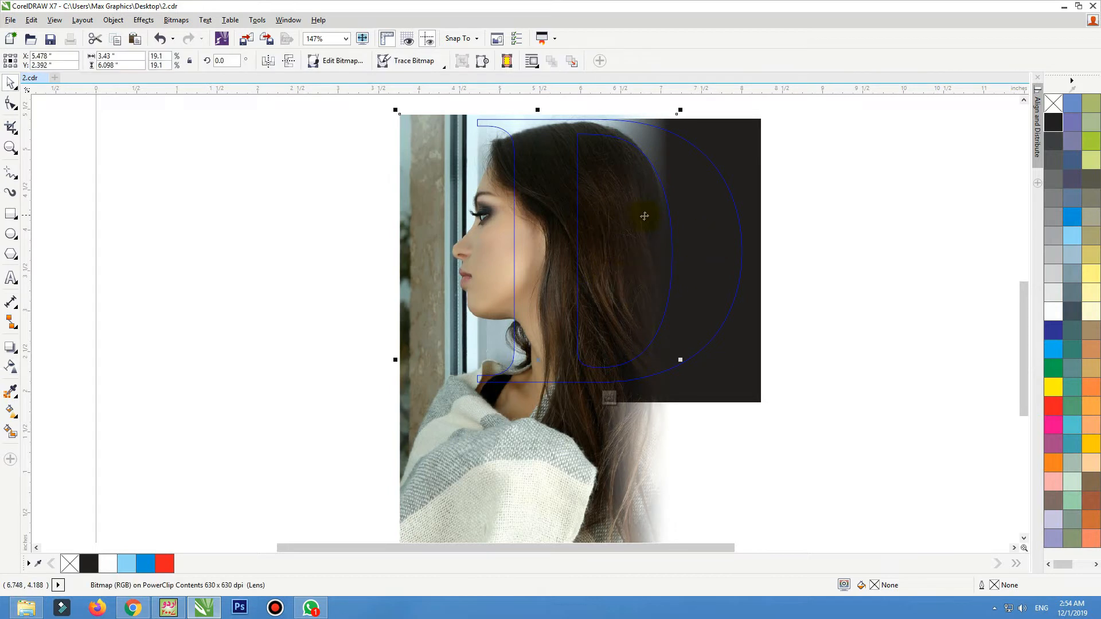
Fill the rectangle with the grey-blue sampled from the photo's background beside the neck and remove its outline.
left_click(11, 391)
left_click(502, 341)
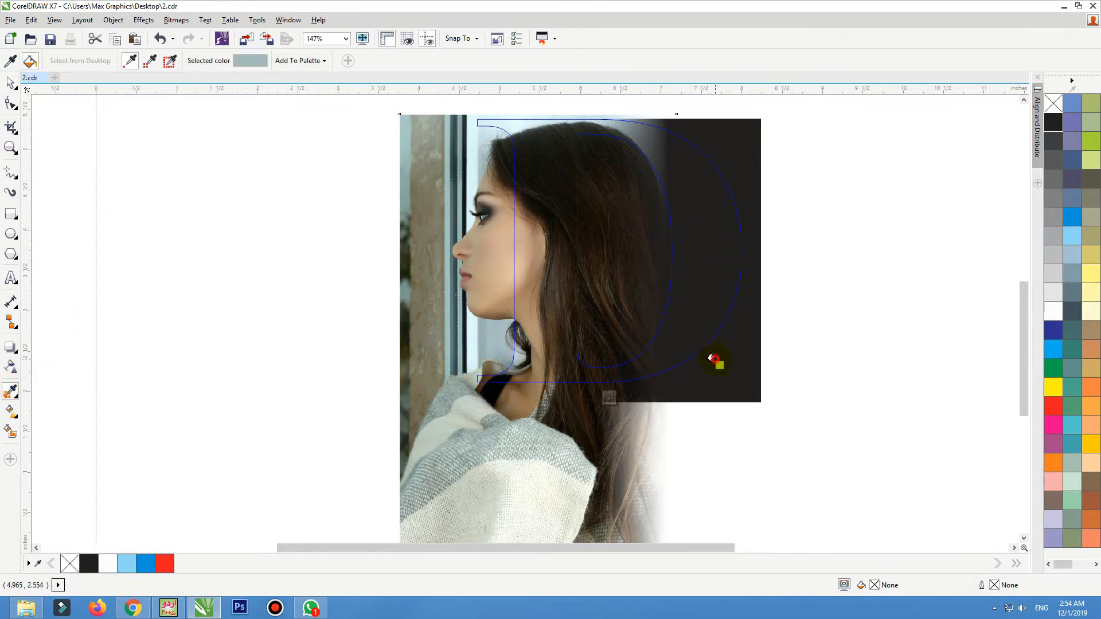
left_click(711, 361)
key("space")
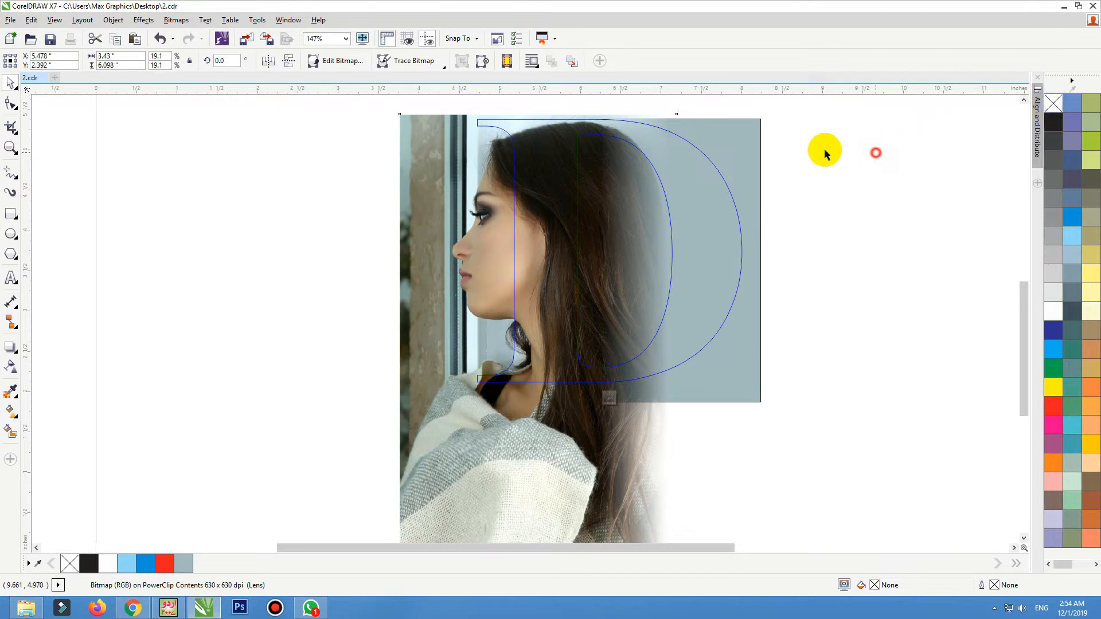
left_click(737, 133)
right_click(1053, 103)
left_click(892, 159)
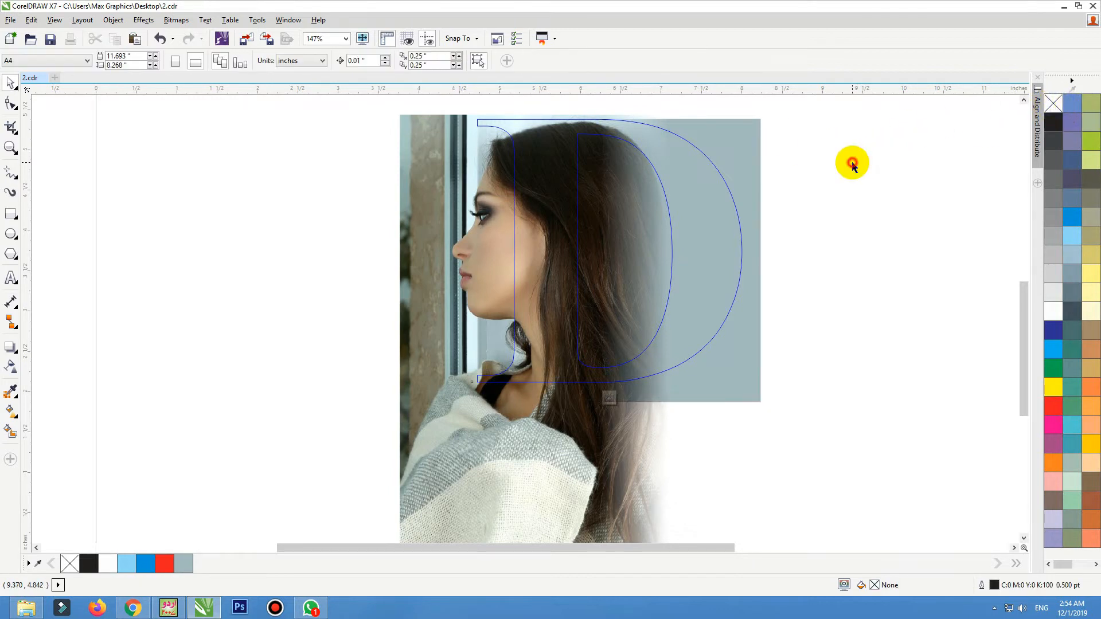
Finish editing the PowerClip, paste the woman's cutout over the D and crop its lower part just above the letter's base.
left_click(853, 164, "ctrl")
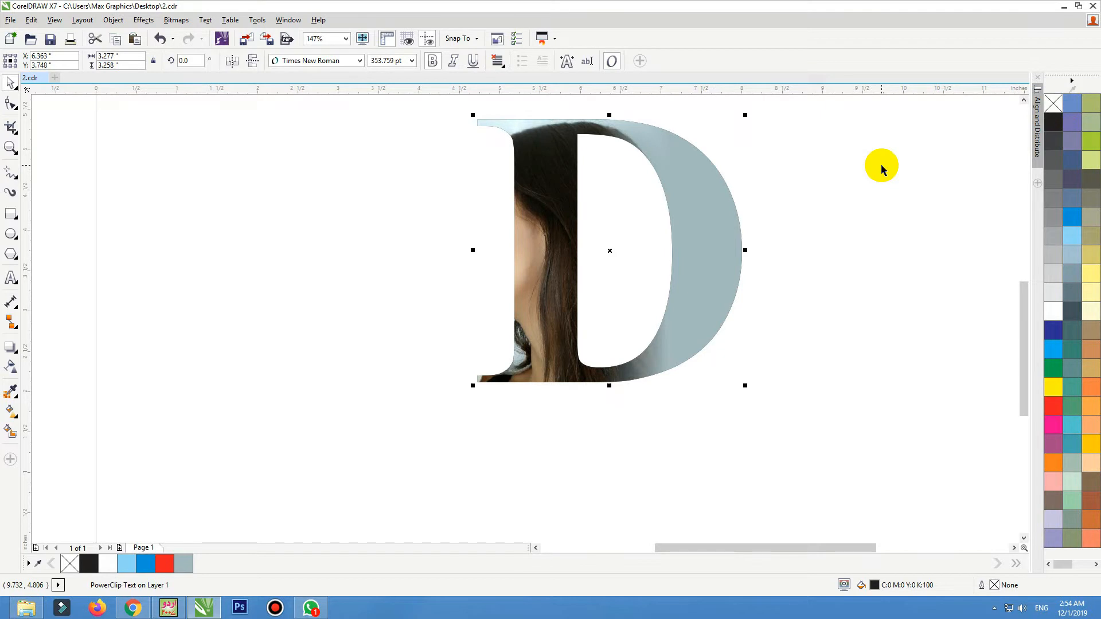
key("ctrl+v")
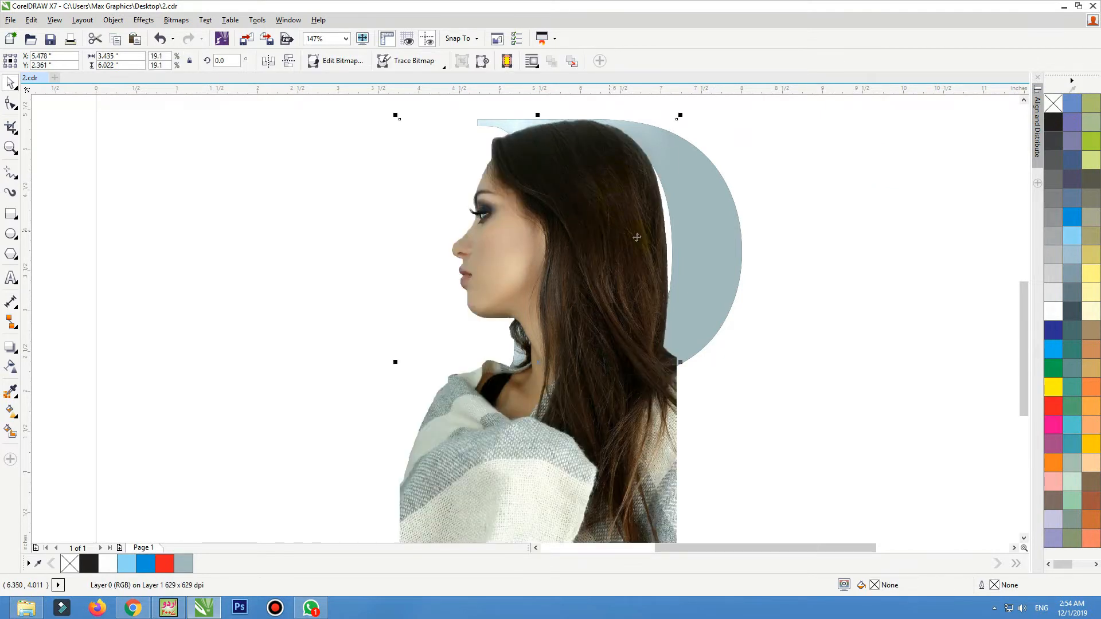
scroll(615, 236, "down", 1)
key("F2")
left_click_drag(720, 153, 386, 465)
key("F10")
left_click_drag(718, 460, 373, 530)
left_click_drag(457, 456, 474, 278)
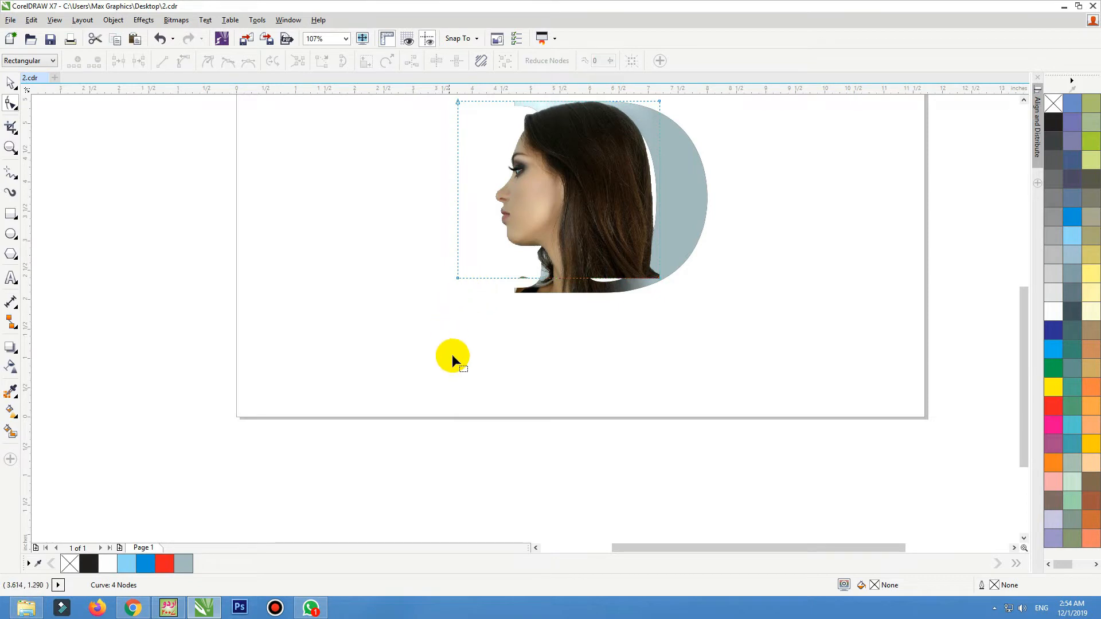
Crop the cutout's right side with the Shape tool so its edge falls within the D's vertical stem.
scroll(452, 354, "down", 3)
scroll(615, 205, "up", 4)
left_click_drag(663, 179, 536, 431)
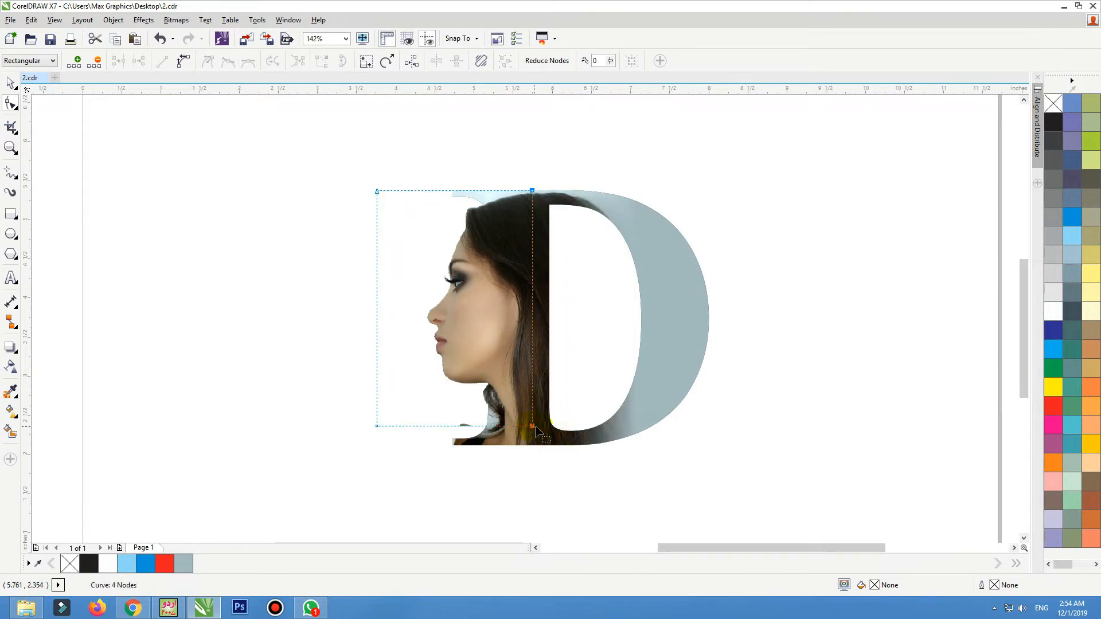
key("space")
left_click(727, 233)
left_click_drag(769, 148, 267, 521)
key("shift+F2")
left_click(209, 350)
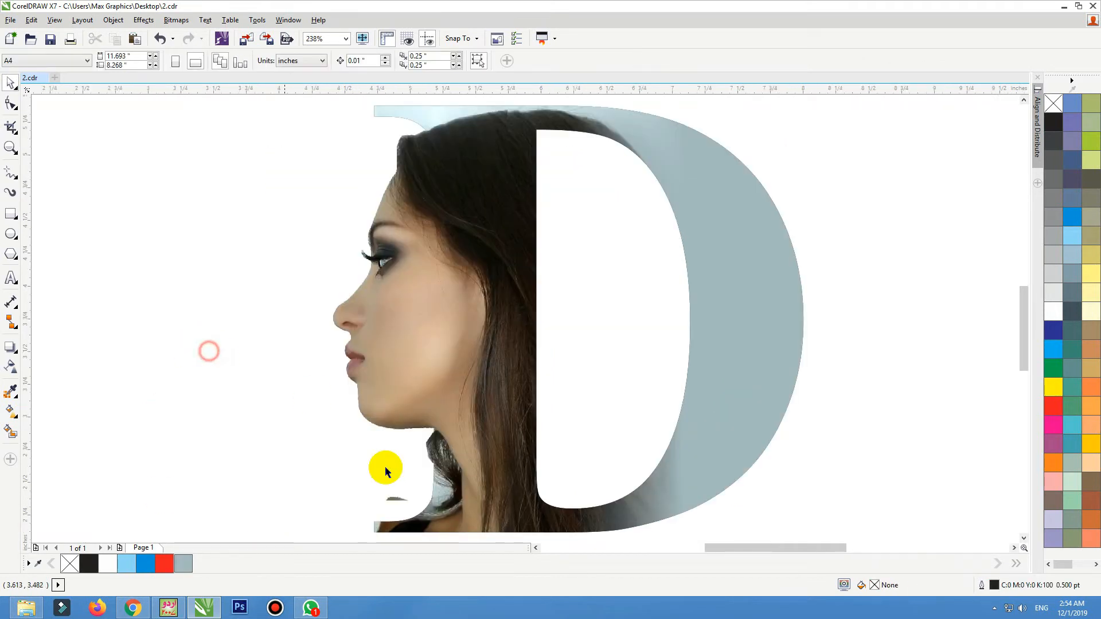
Add a node on the cutout's left edge and move its lower-left corner inward to hide the leftover shoulder piece.
left_click(405, 490)
key("space")
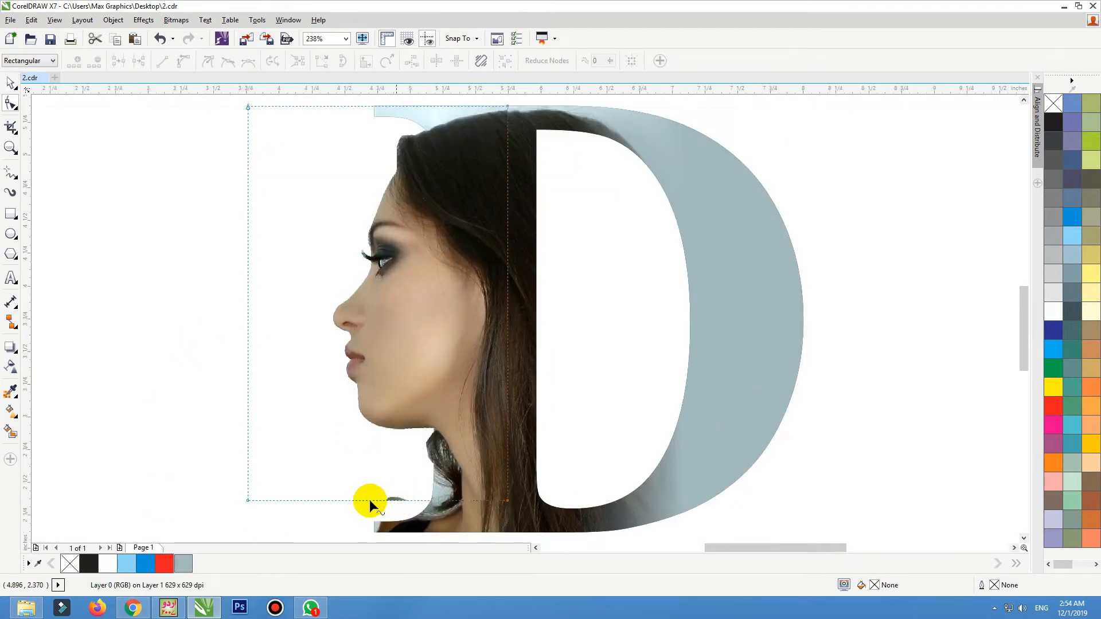
double_click(247, 421)
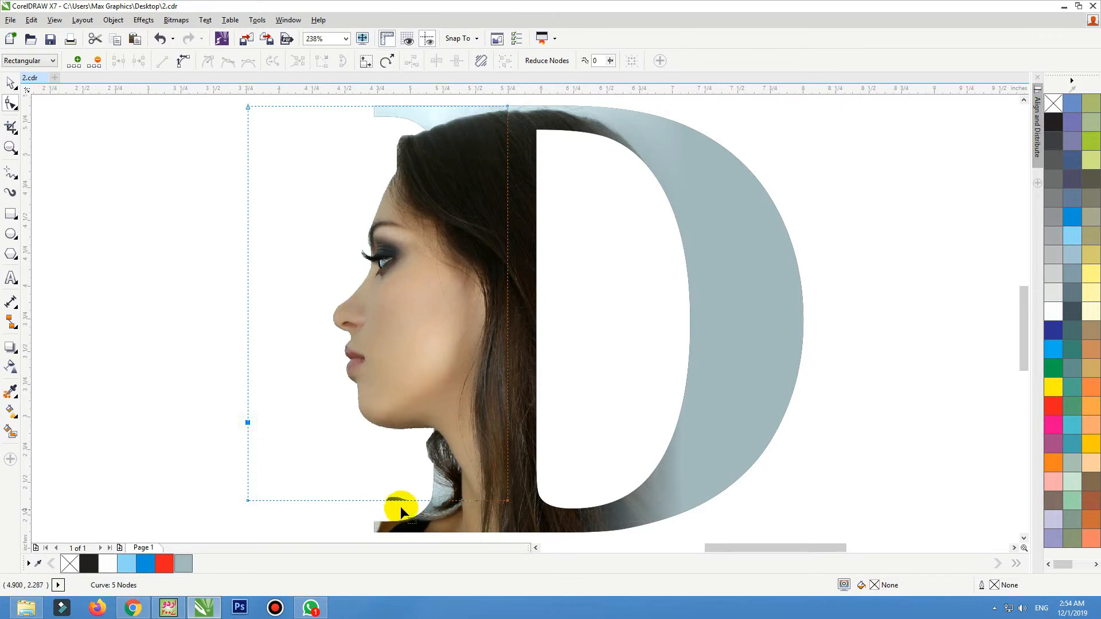
left_click_drag(249, 501, 408, 492)
key("space")
left_click(327, 494)
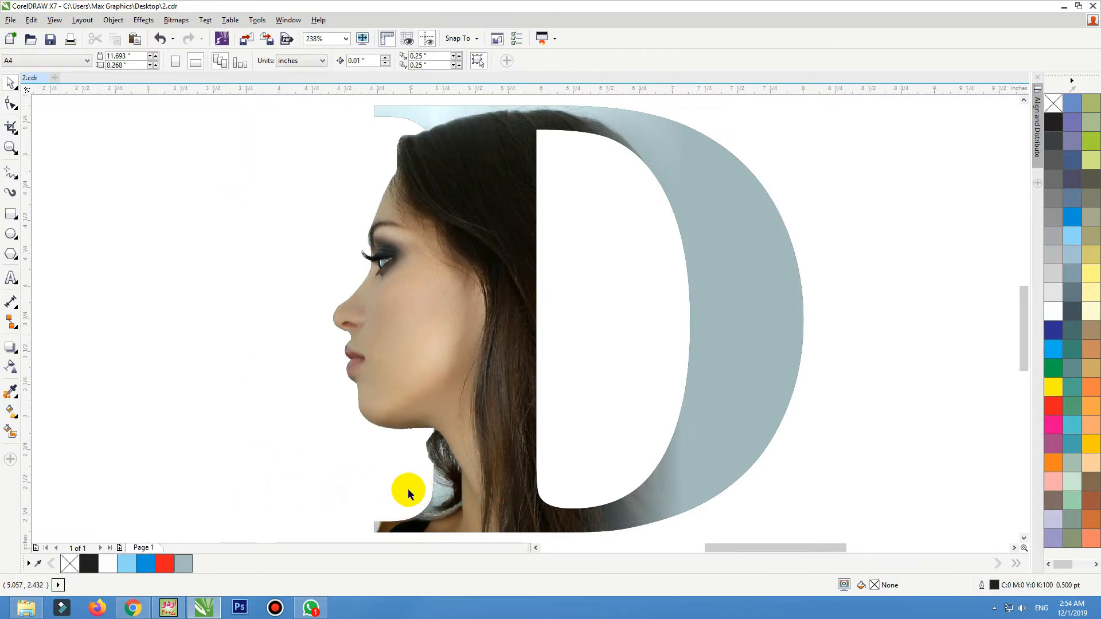
scroll(467, 306, "down", 1)
left_click_drag(718, 148, 226, 502)
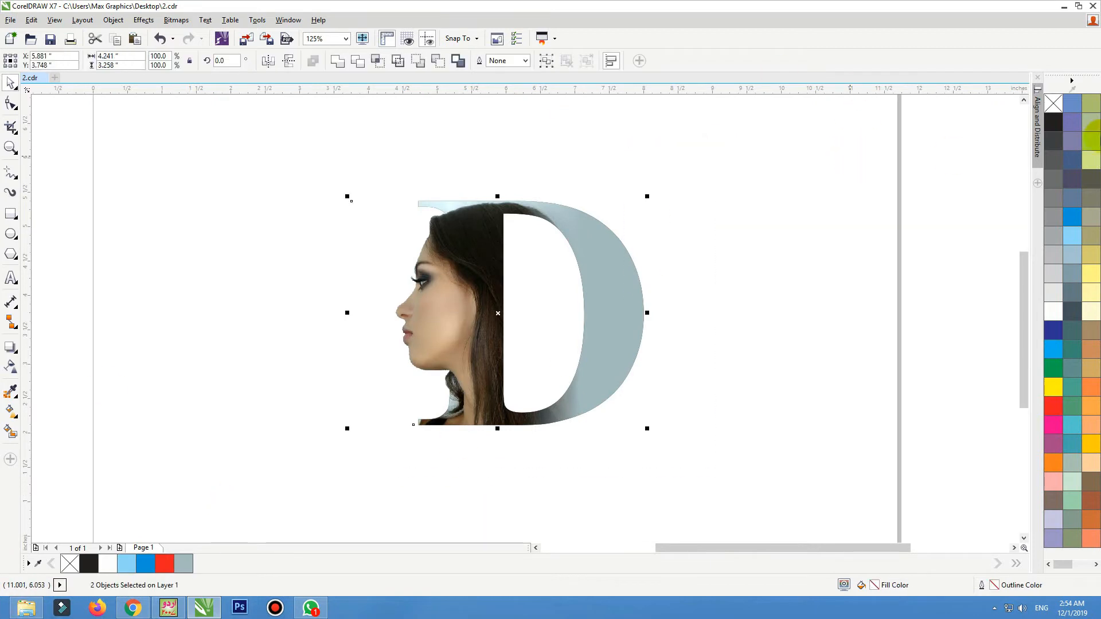
left_click(745, 175)
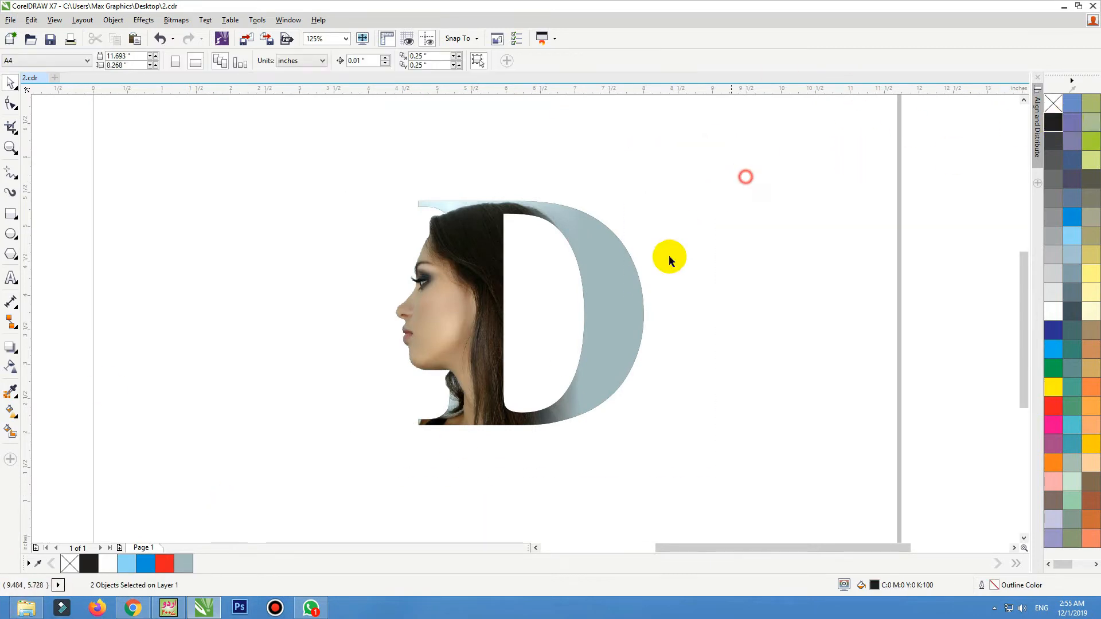
Open the D's PowerClip contents, change the rectangle's fill to K 100 black and finish editing.
double_click(639, 293)
left_click(640, 284)
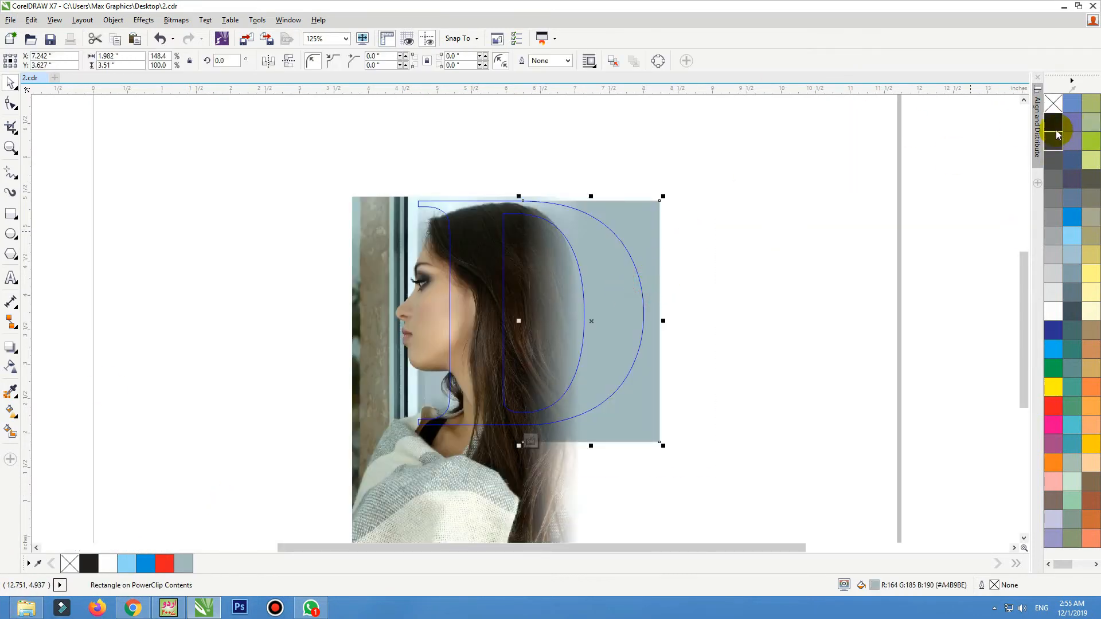
left_click(1053, 122)
left_click(809, 226)
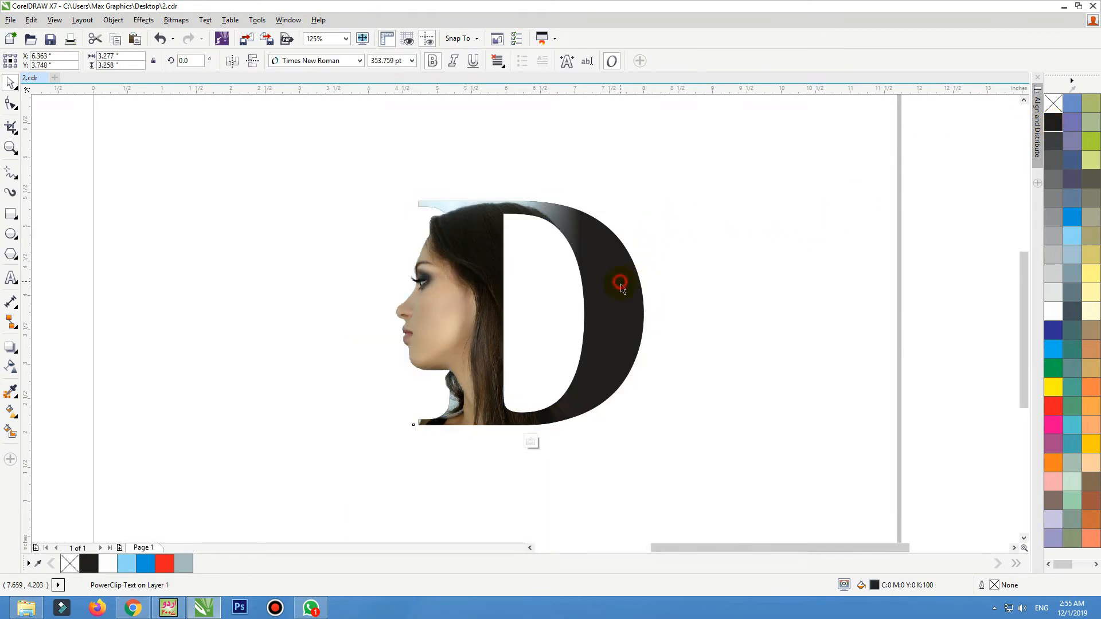
Reopen the D's PowerClip contents, set the rectangle's fill to CMYK 60, 60, 60, 100 and finish editing.
double_click(619, 283)
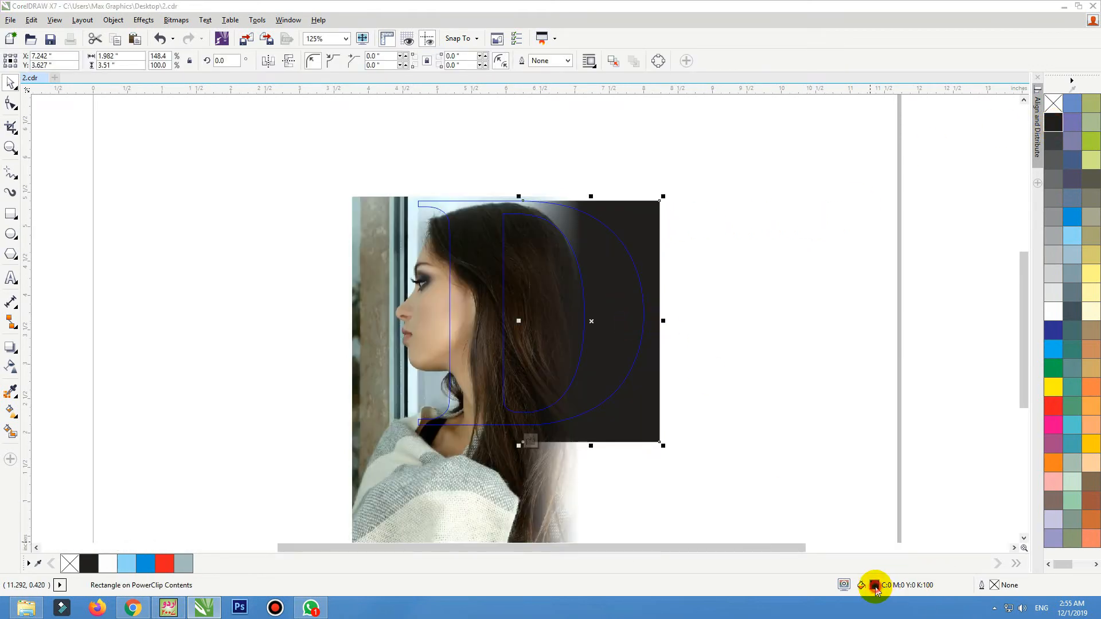
double_click(874, 585)
type("60")
key("Tab")
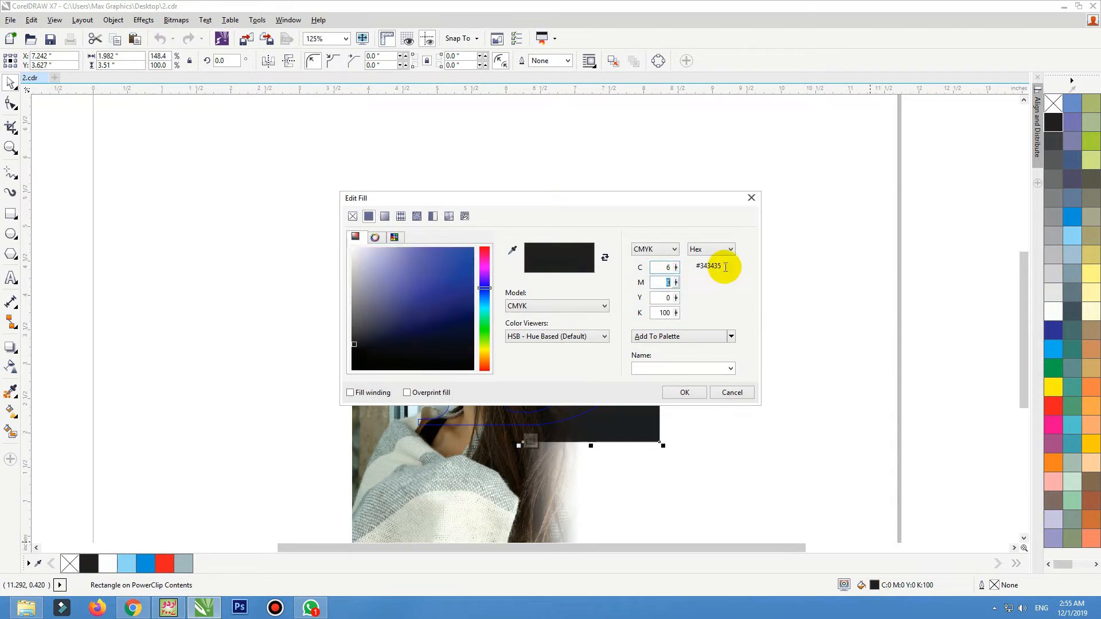
type("60")
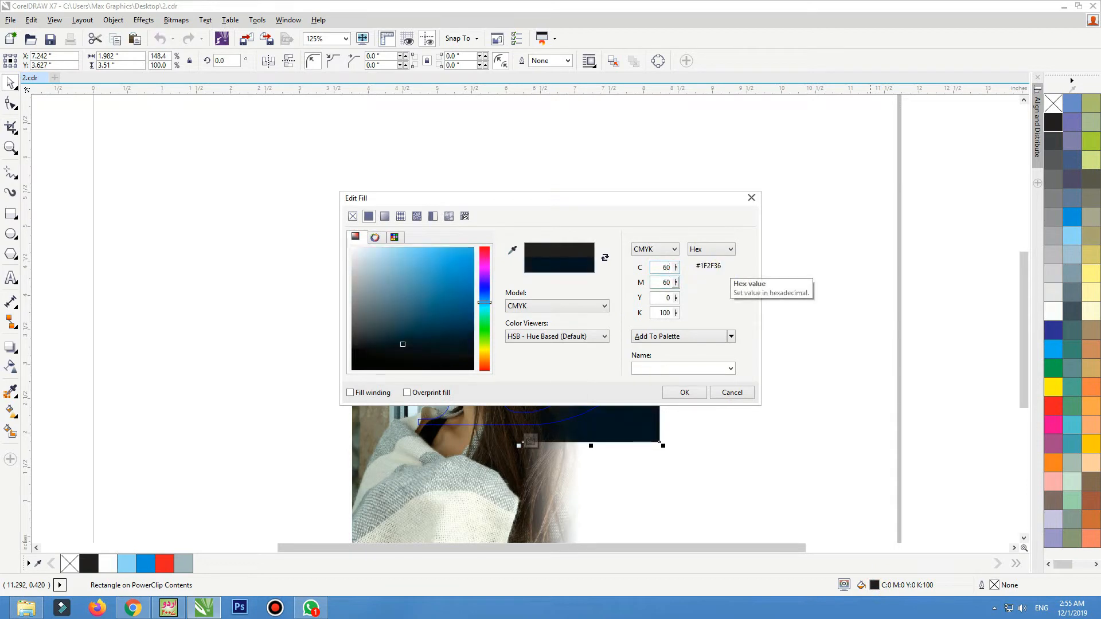
key("Tab")
type("60")
left_click(689, 396)
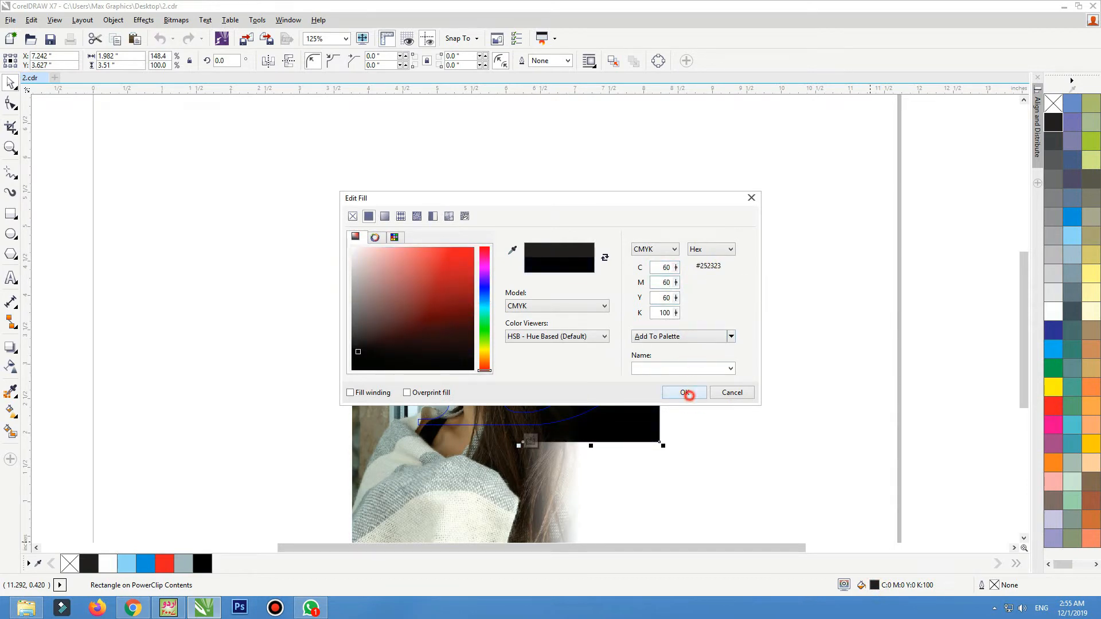
left_click(776, 307, "ctrl")
left_click(765, 246)
key("F2")
left_click_drag(785, 157, 265, 501)
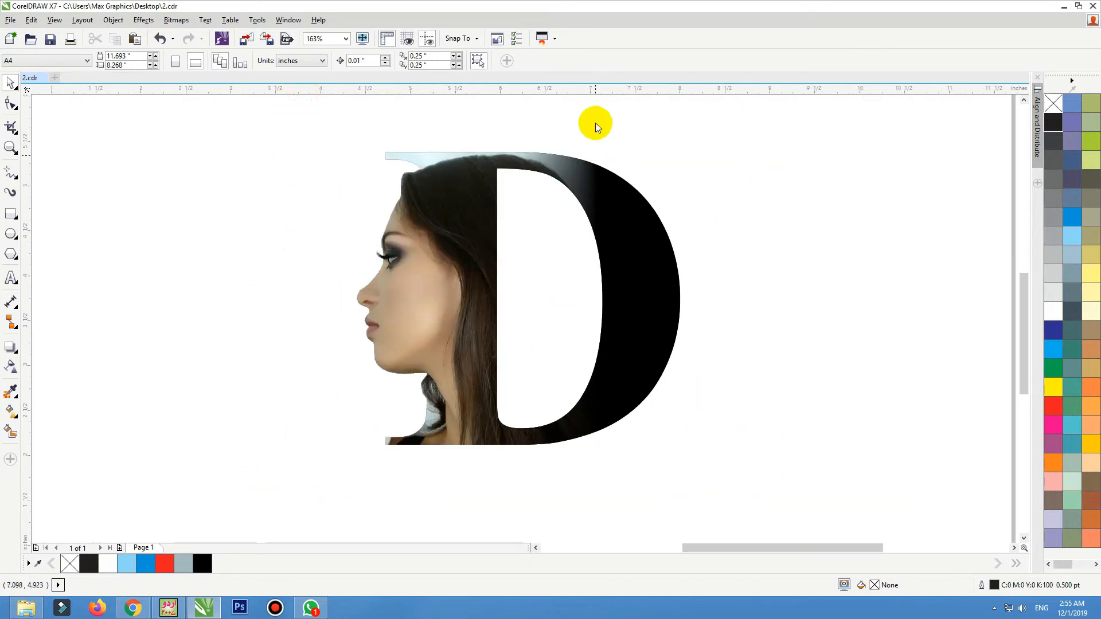
Draw an ellipse about 1.91 × 1.74 in over the D's lower right curve, filled with the sampled grey-blue and without outline.
left_click(10, 234)
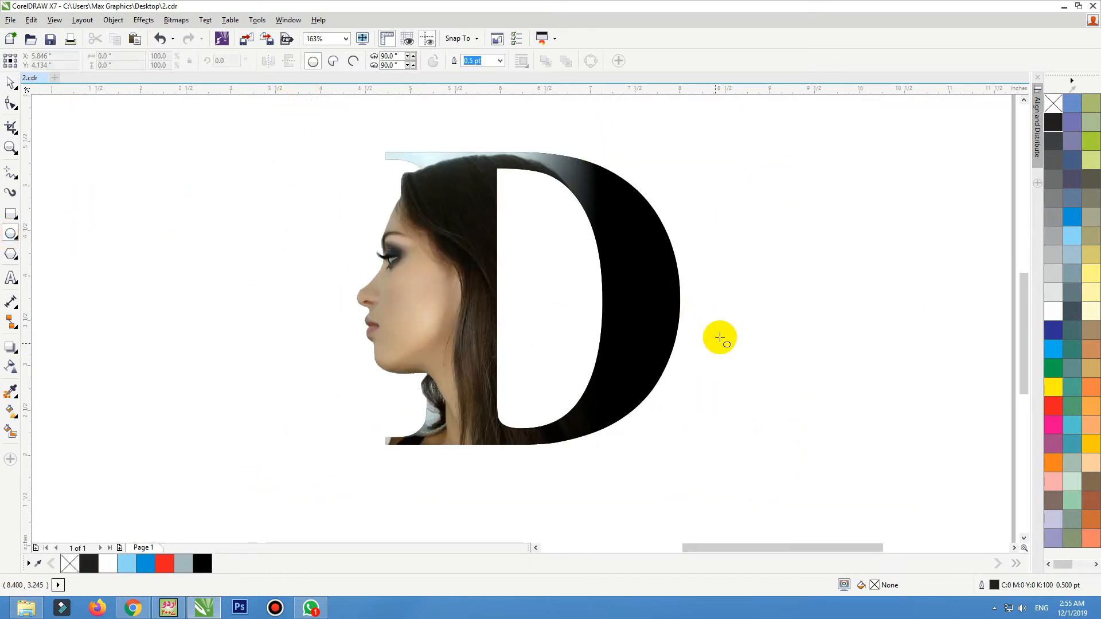
left_click_drag(733, 325, 557, 488)
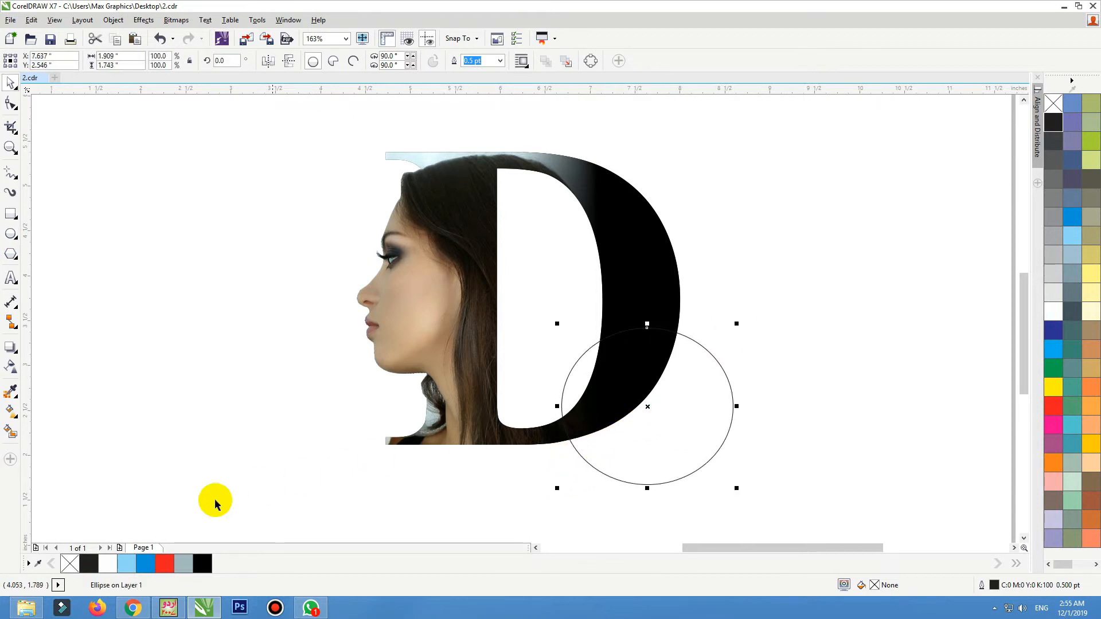
left_click(183, 565)
key("space")
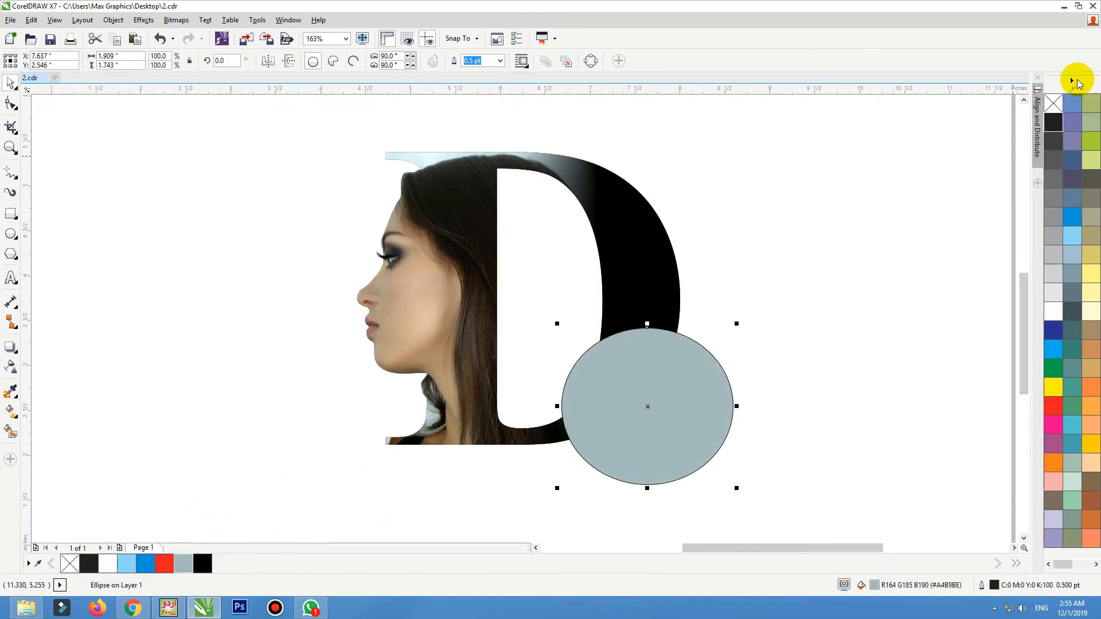
right_click(1054, 103)
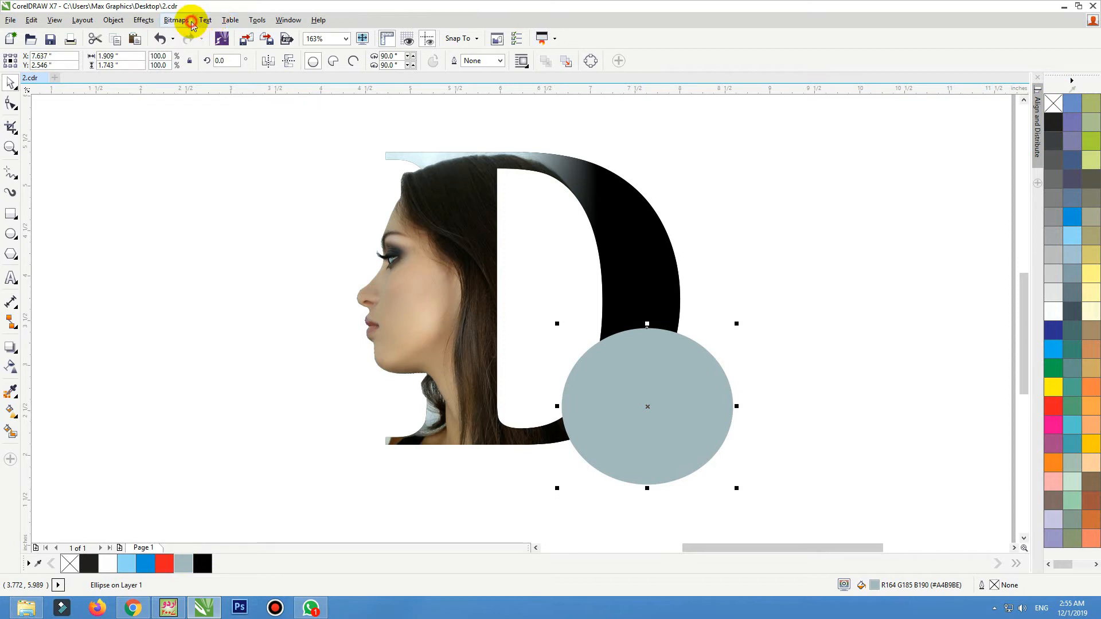
Convert the ellipse to a 500 dpi CMYK bitmap with anti-aliasing and a transparent background.
left_click(205, 20)
left_click(177, 21)
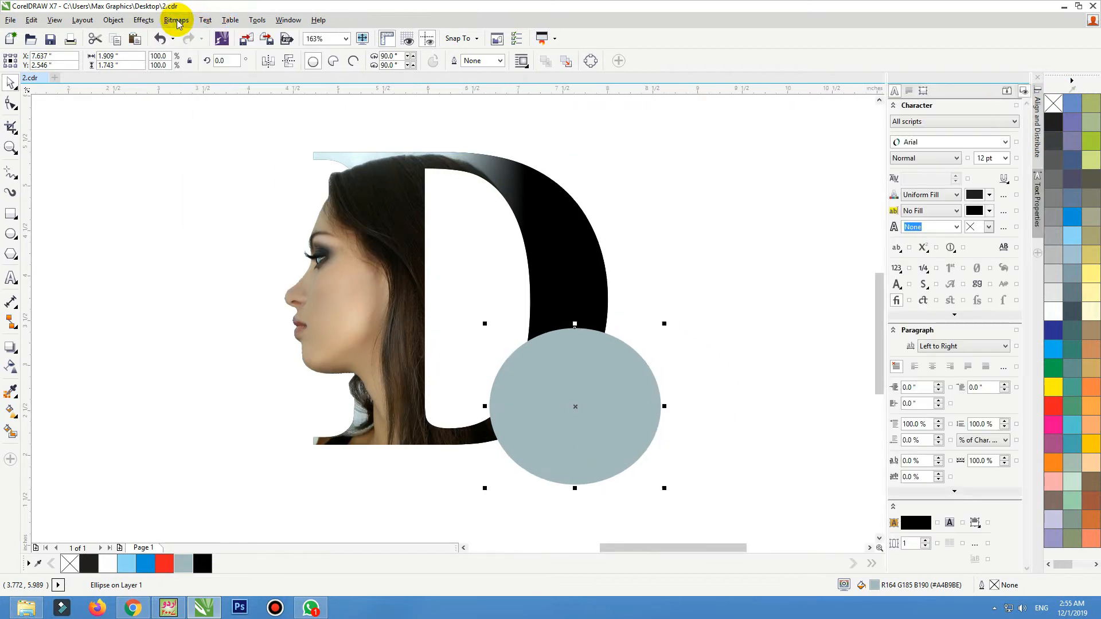
left_click(178, 21)
left_click(214, 37)
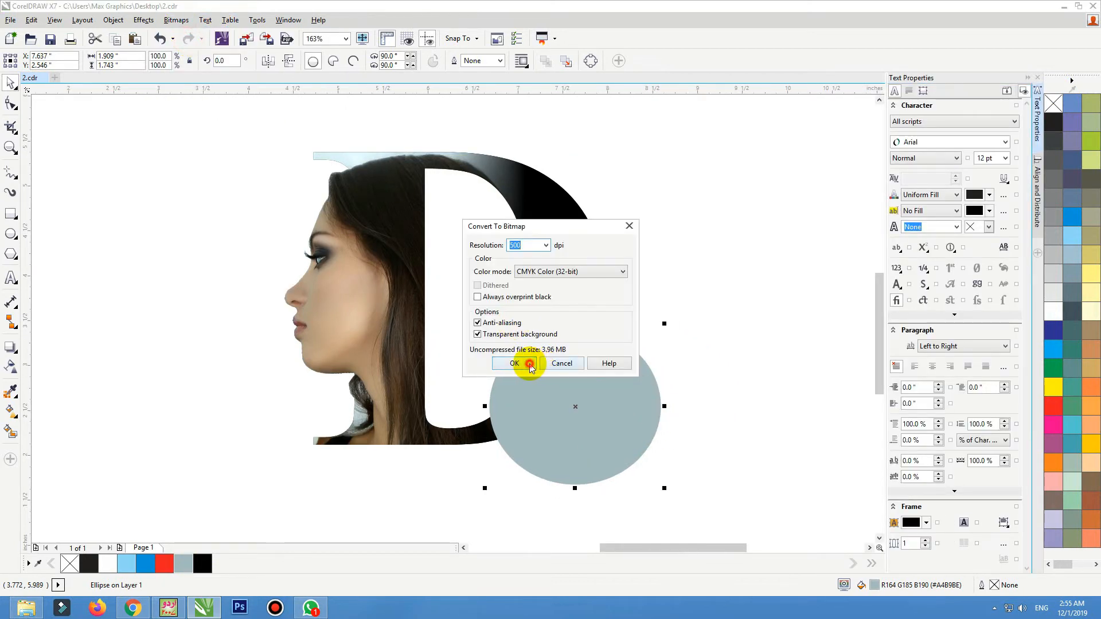
left_click(515, 364)
Apply a Gaussian Blur with a 210-pixel radius to the ellipse and shift it left over the D's lower curve.
left_click(176, 20)
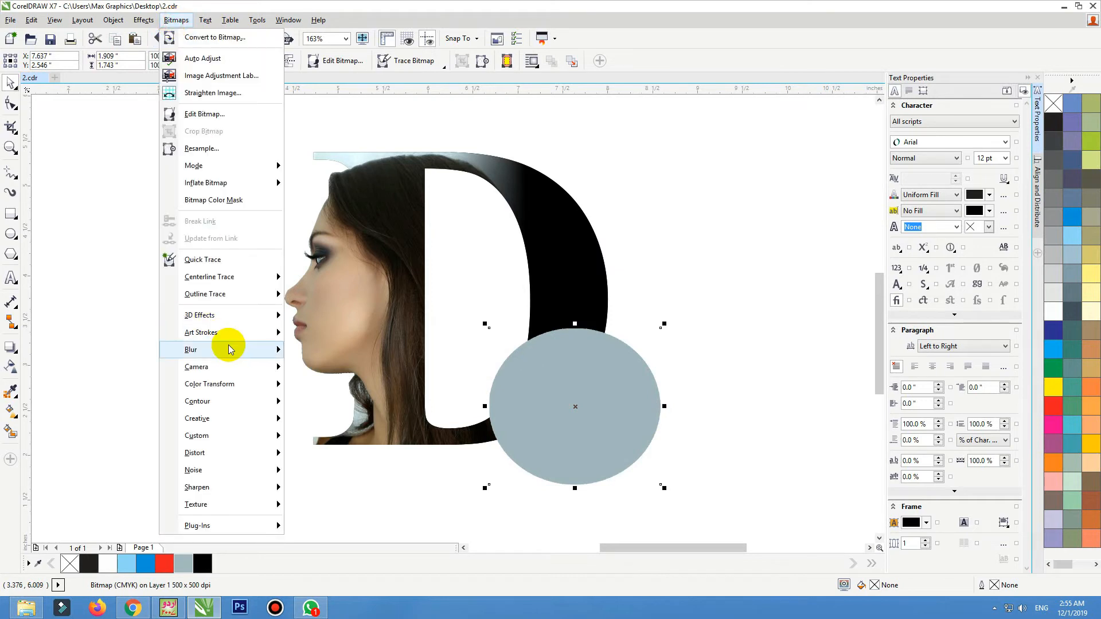
left_click(332, 367)
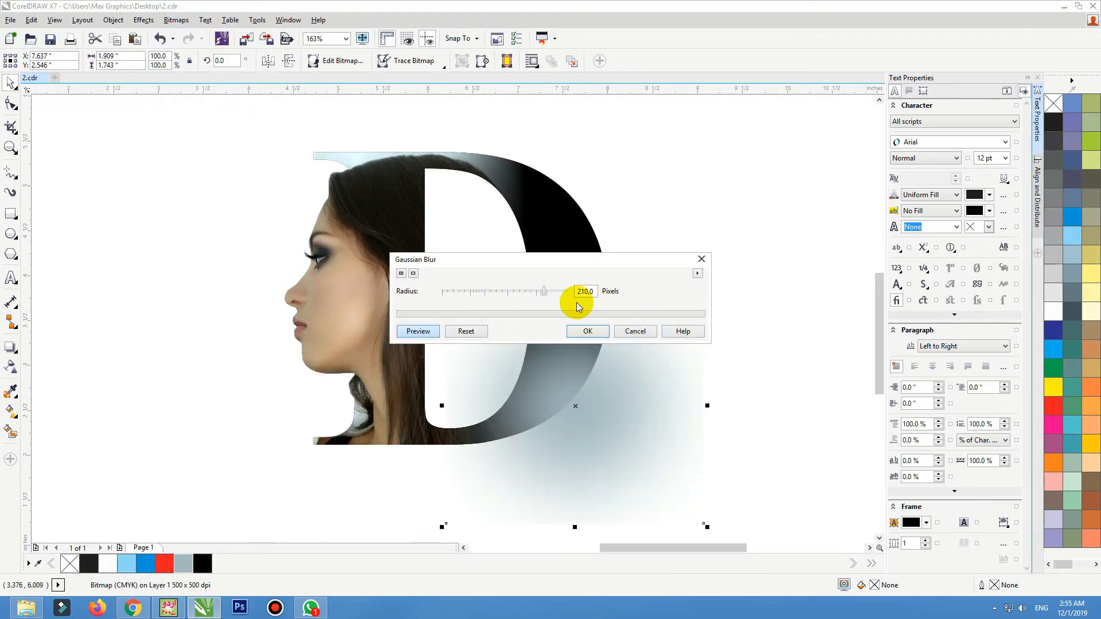
left_click(588, 331)
left_click_drag(593, 425, 543, 418)
PowerClip the blurred grey-blue ellipse inside the letter D.
right_click(545, 389)
left_click(602, 171)
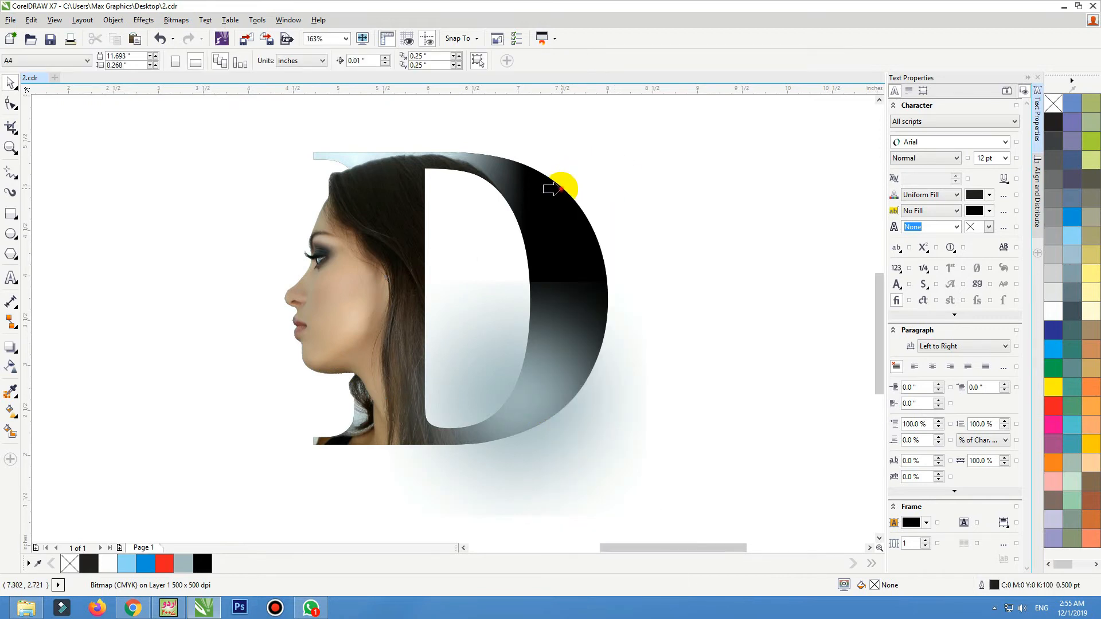
left_click(561, 189)
left_click(570, 249)
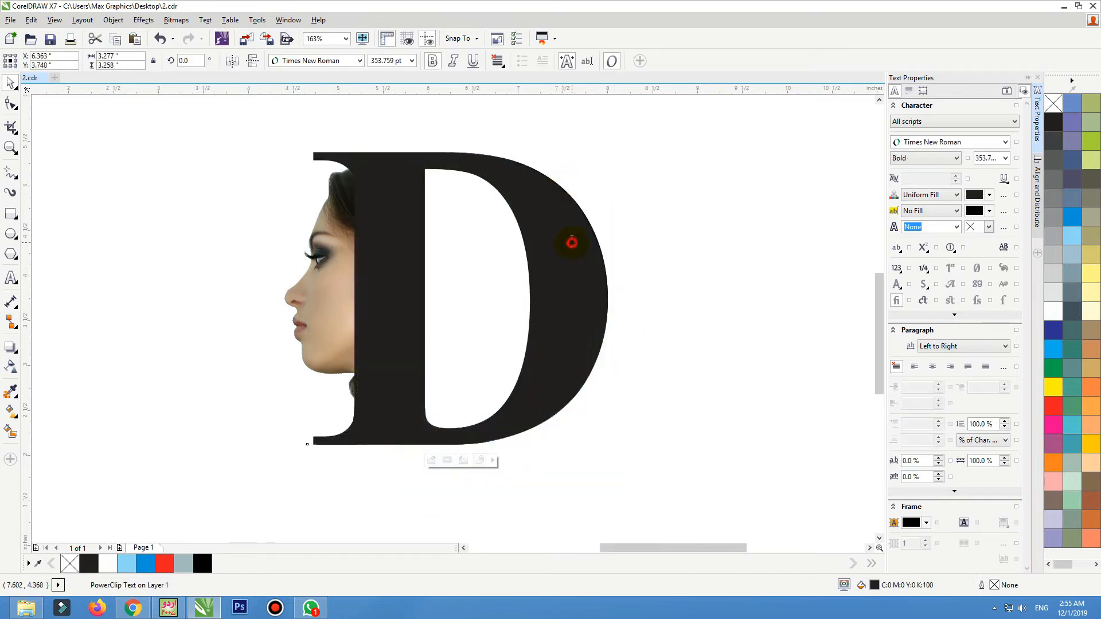
Inside the D's PowerClip, apply a linear transparency to the lower blurred grey-blue ellipse so its upper edge fades into the black, and exit.
left_click(17, 85)
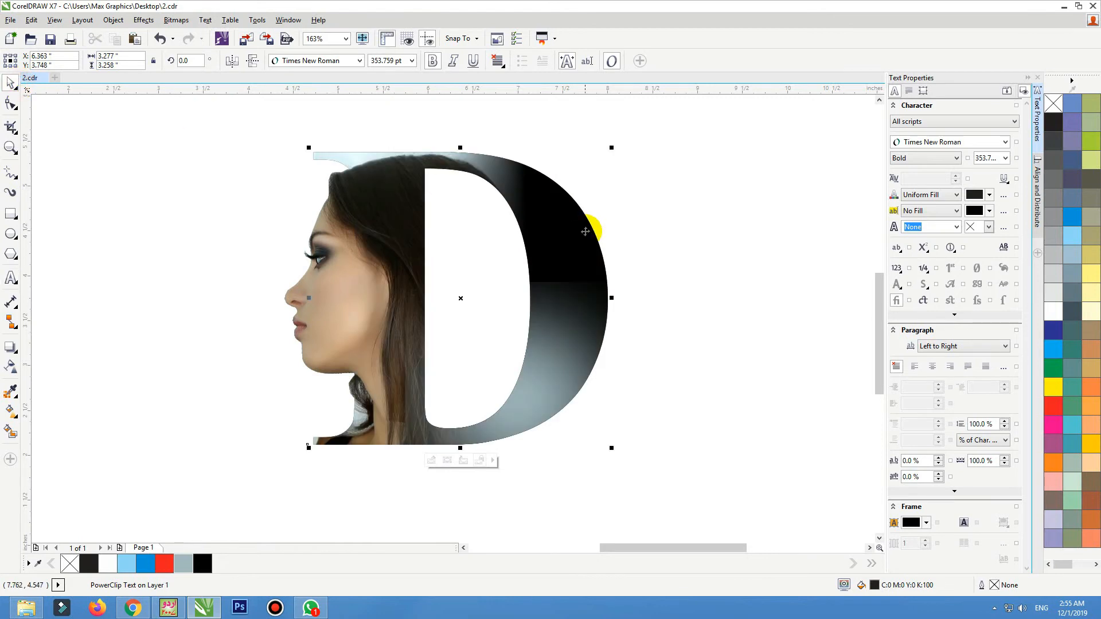
left_click(592, 230, "ctrl")
left_click(559, 395)
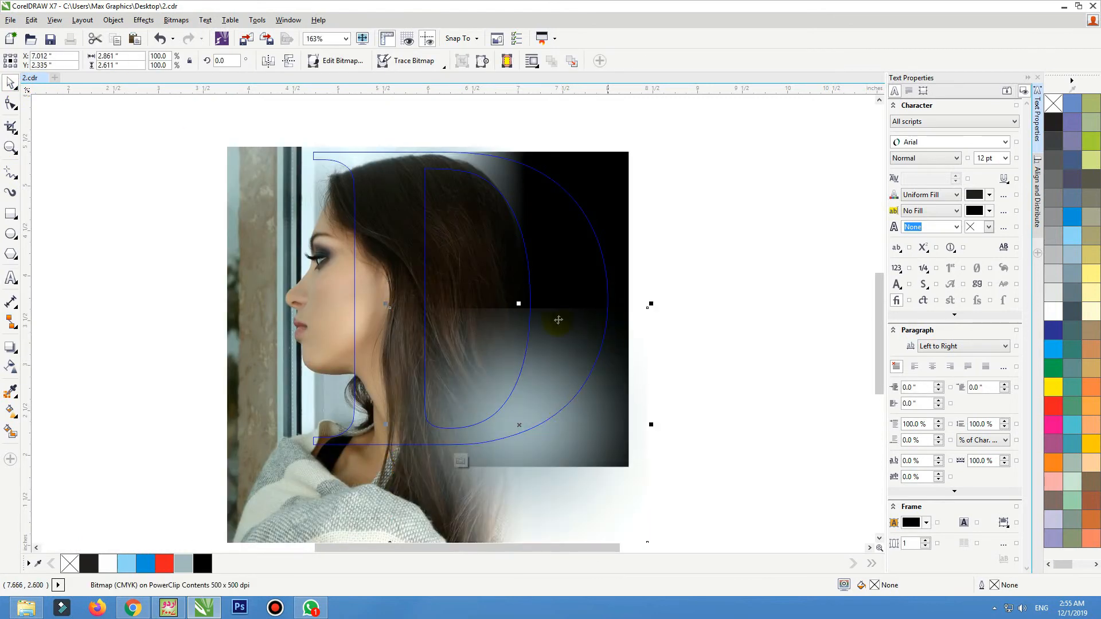
left_click(11, 367)
left_click_drag(522, 356, 524, 315)
key("space")
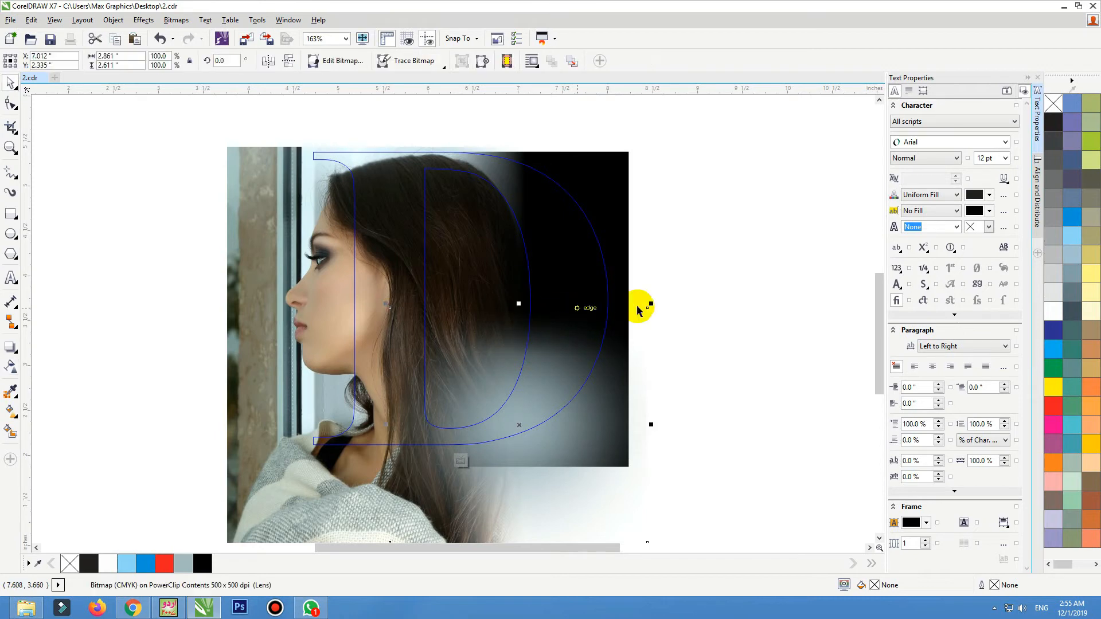
left_click(736, 308, "ctrl")
left_click(707, 327)
left_click(573, 356)
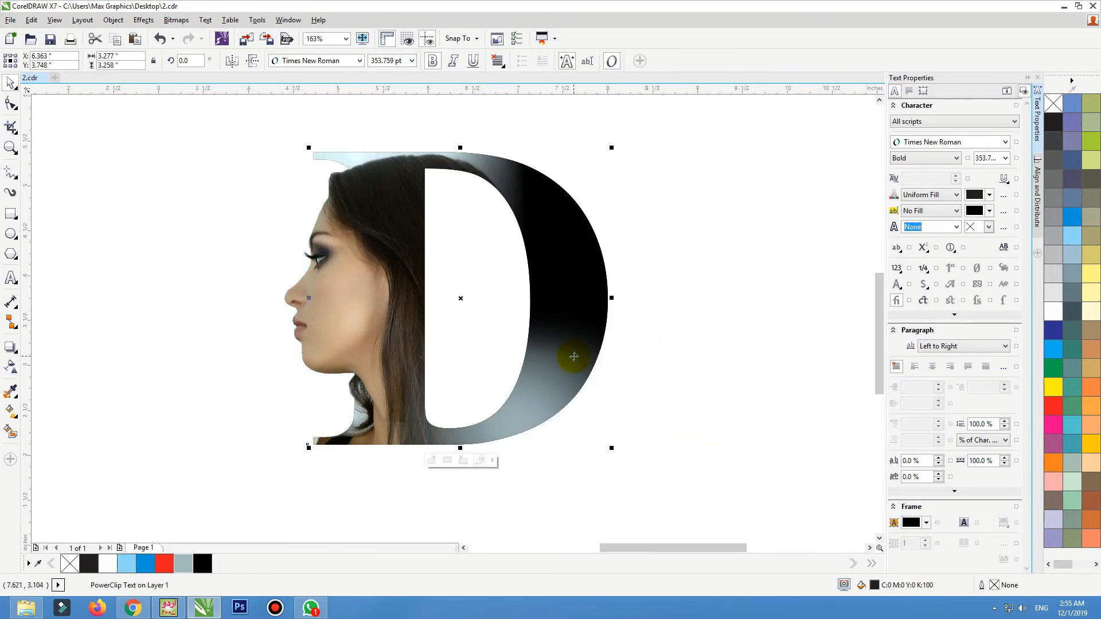
Copy the blurred ellipse inside the PowerClip to the D's upper curve and scale the copy to 77.5%, about 2.22 × 2.02 in.
left_click(573, 356, "ctrl")
left_click_drag(556, 422, 616, 177)
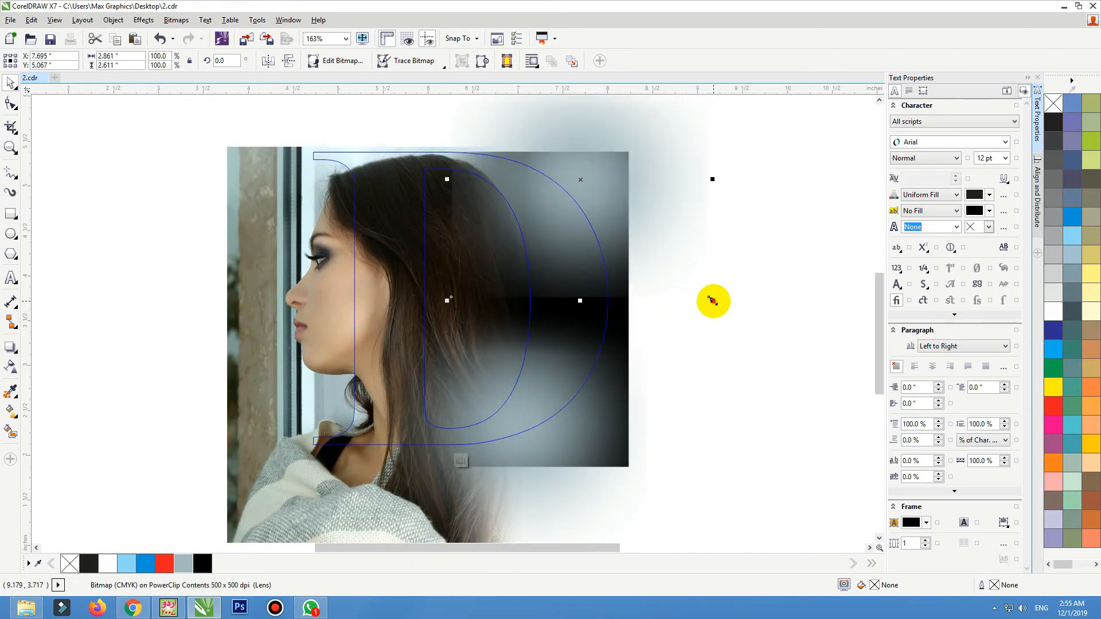
left_click_drag(713, 300, 495, 170)
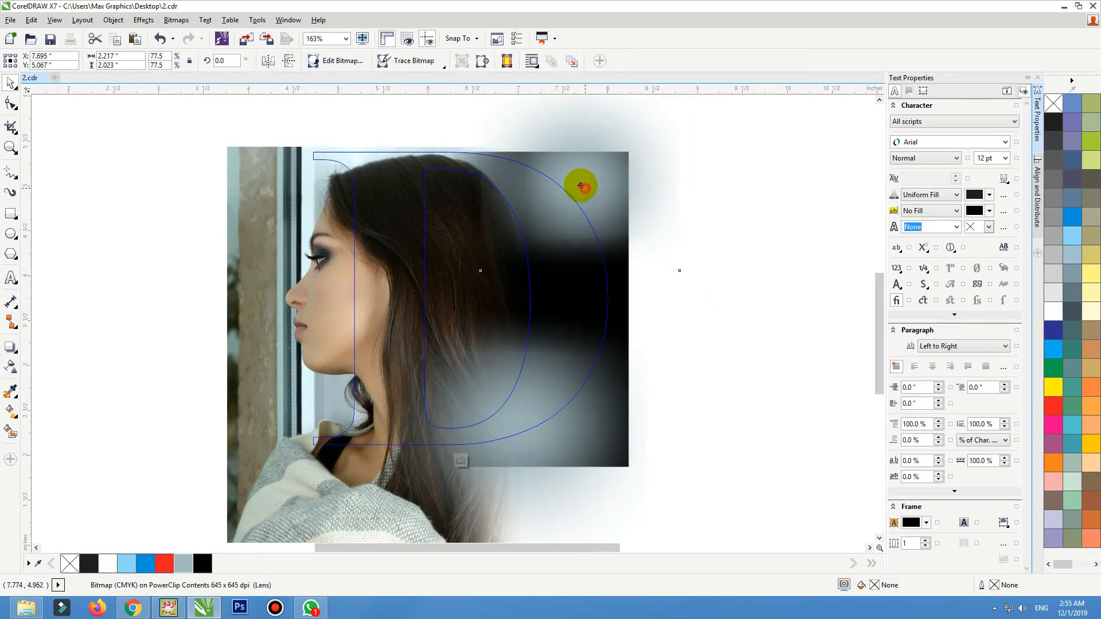
left_click(753, 192, "ctrl")
left_click(759, 172)
left_click(605, 240)
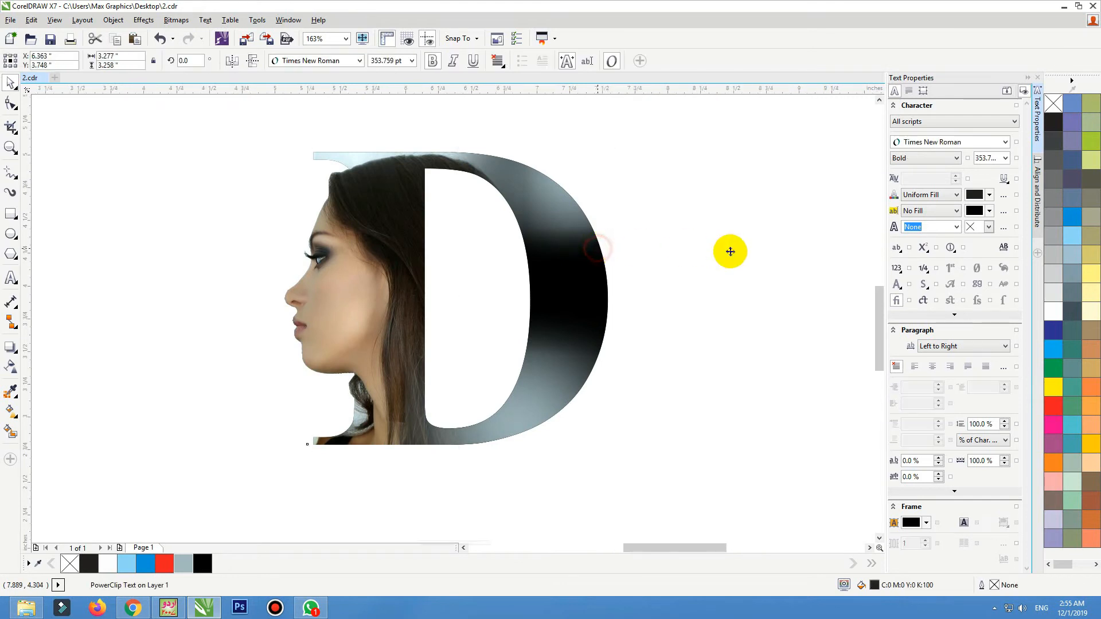
Examine the shaded D and its overlapping face cutout up close, collapsing the Text Properties docker for more room.
key("shift+F2")
left_click(141, 262)
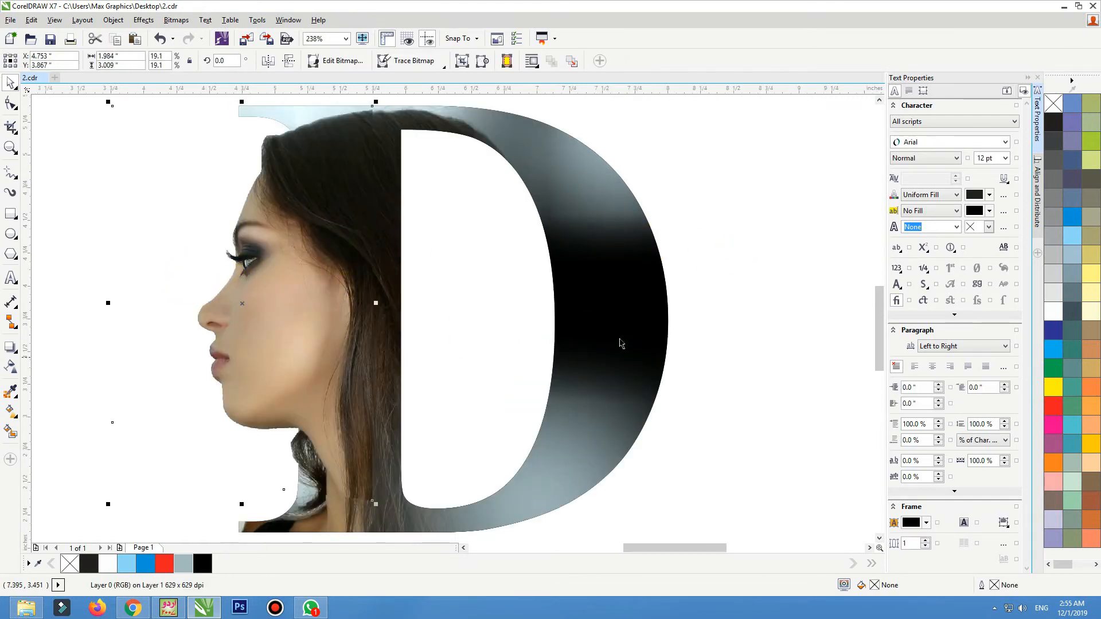
scroll(619, 343, "down", 3)
left_click(659, 211)
left_click_drag(727, 167, 290, 488)
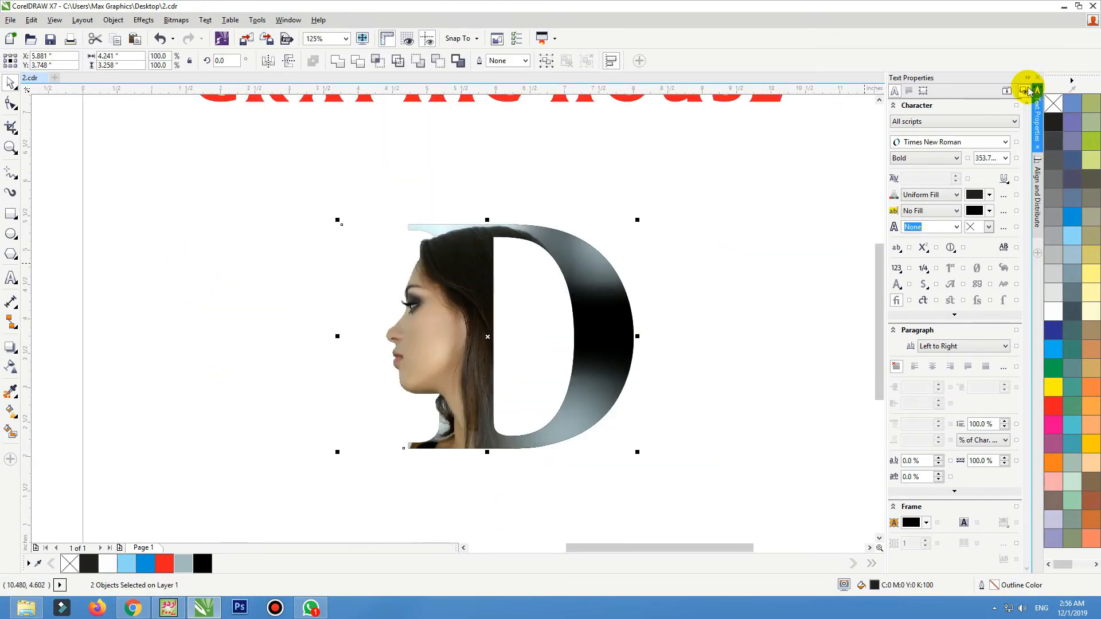
left_click(1027, 77)
left_click(838, 226)
scroll(507, 396, "down", 1)
key("F2")
left_click_drag(678, 289, 340, 472)
left_click(705, 347)
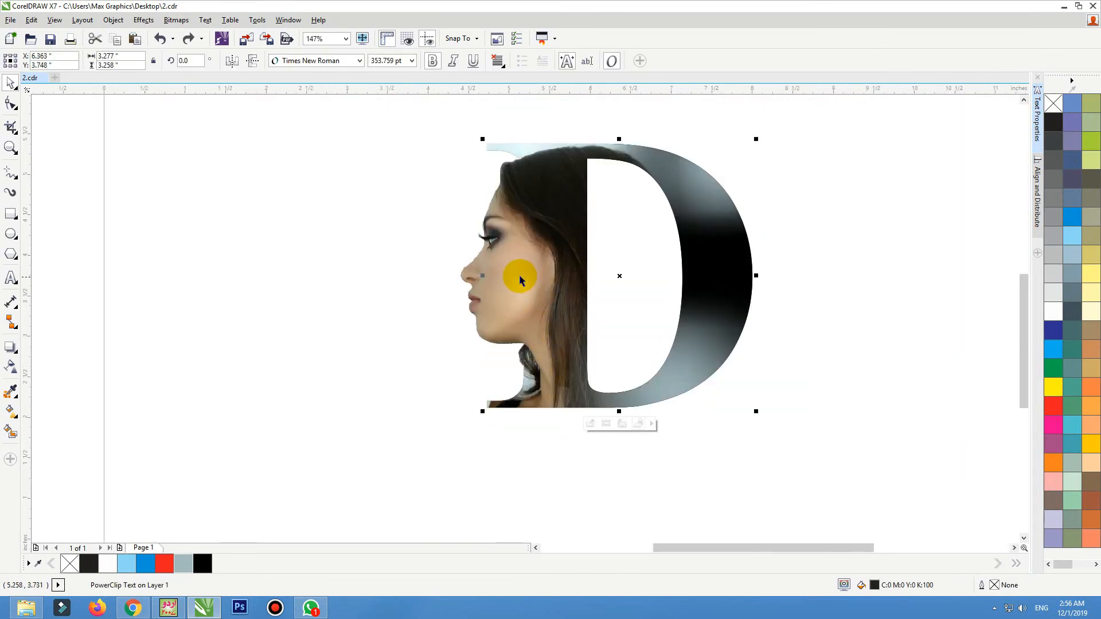
Try moving the face cutout about 2.1 in left, away from the D, and undo the move.
left_click_drag(520, 277, 418, 277)
key("ctrl+z")
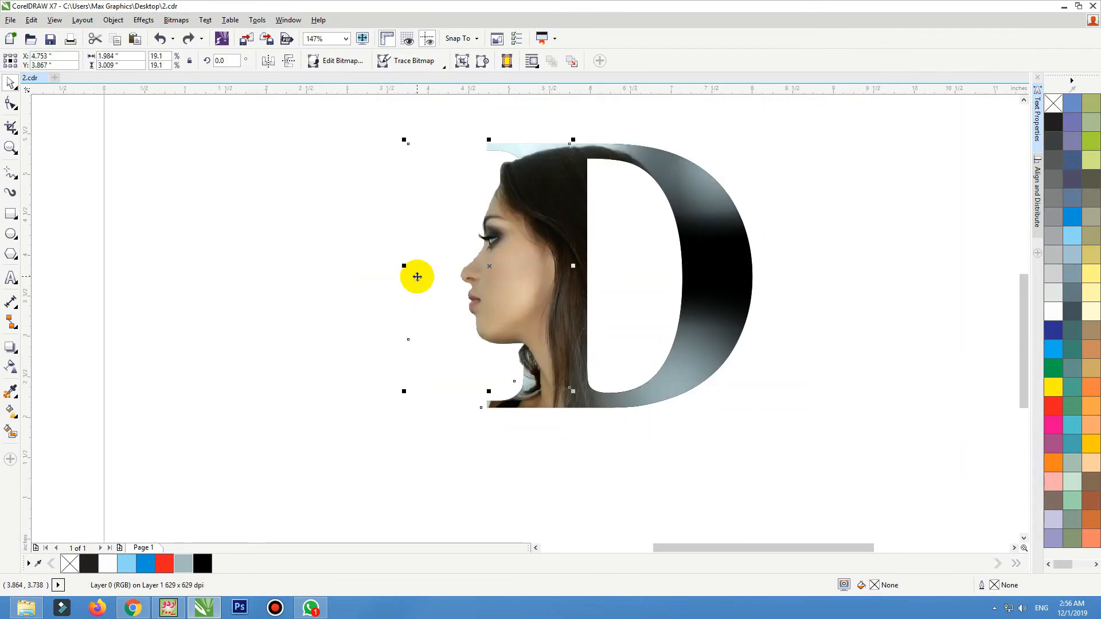
left_click(720, 283)
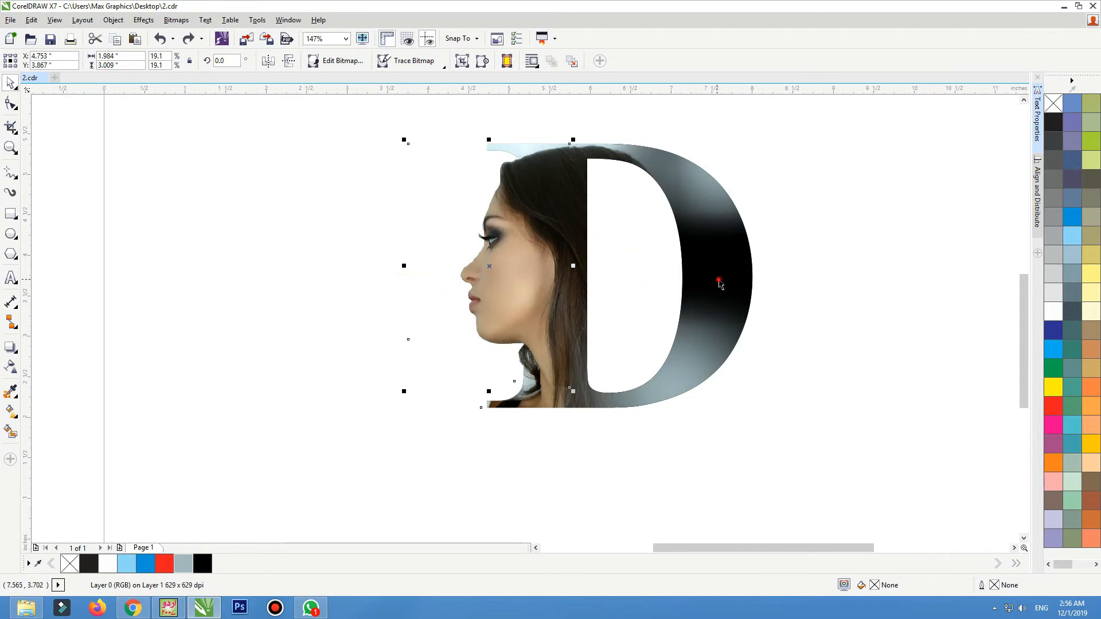
left_click_drag(500, 272, 262, 272)
left_click(573, 315)
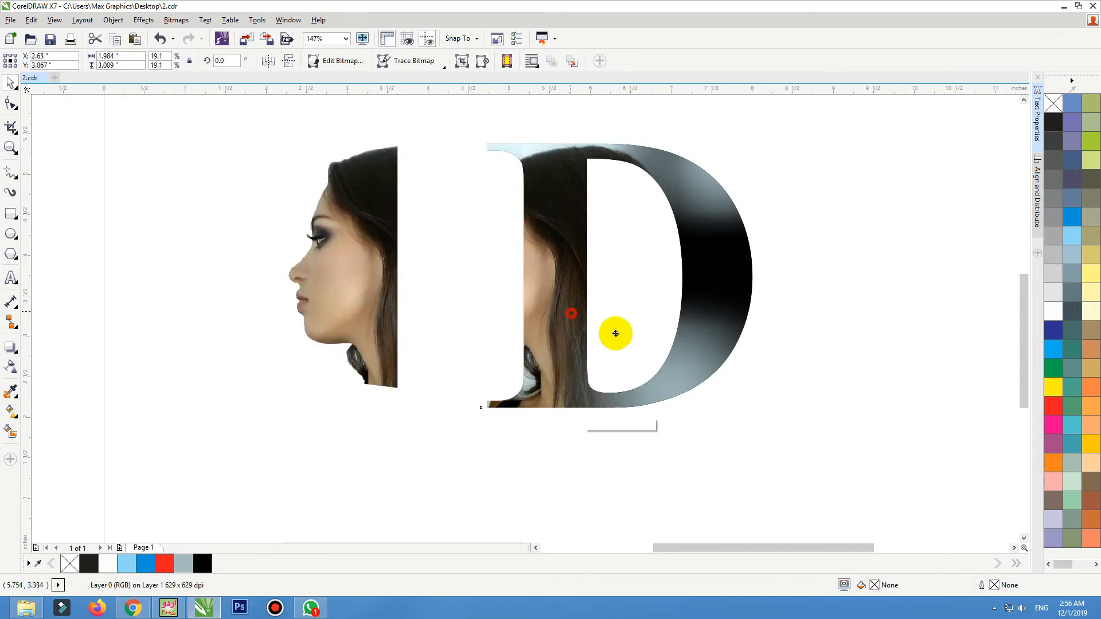
left_click(433, 422)
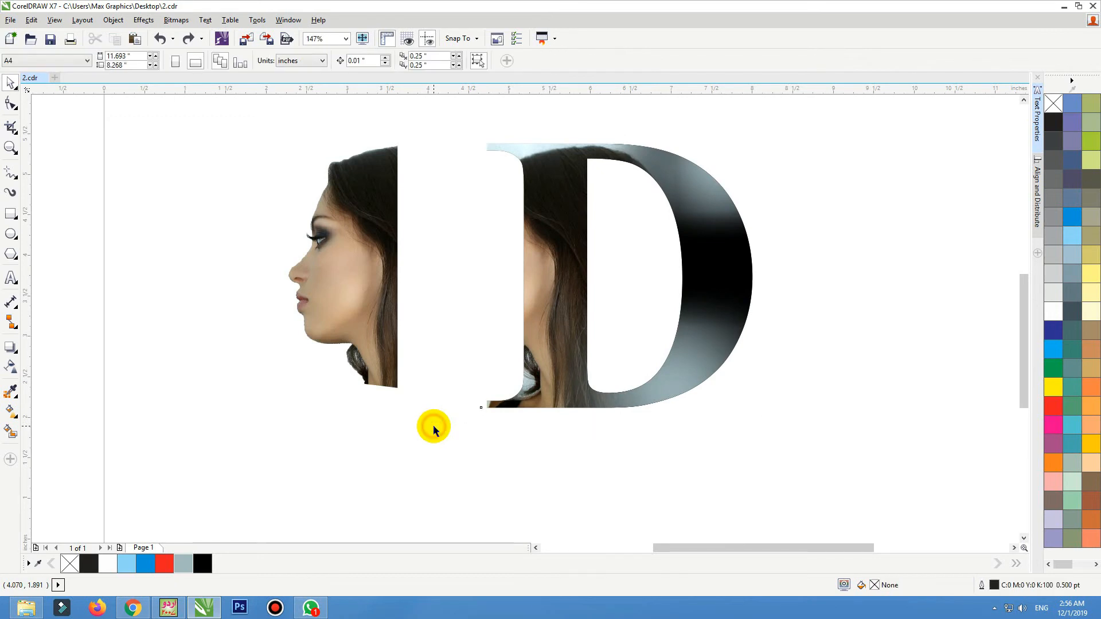
key("ctrl+z")
left_click(411, 416)
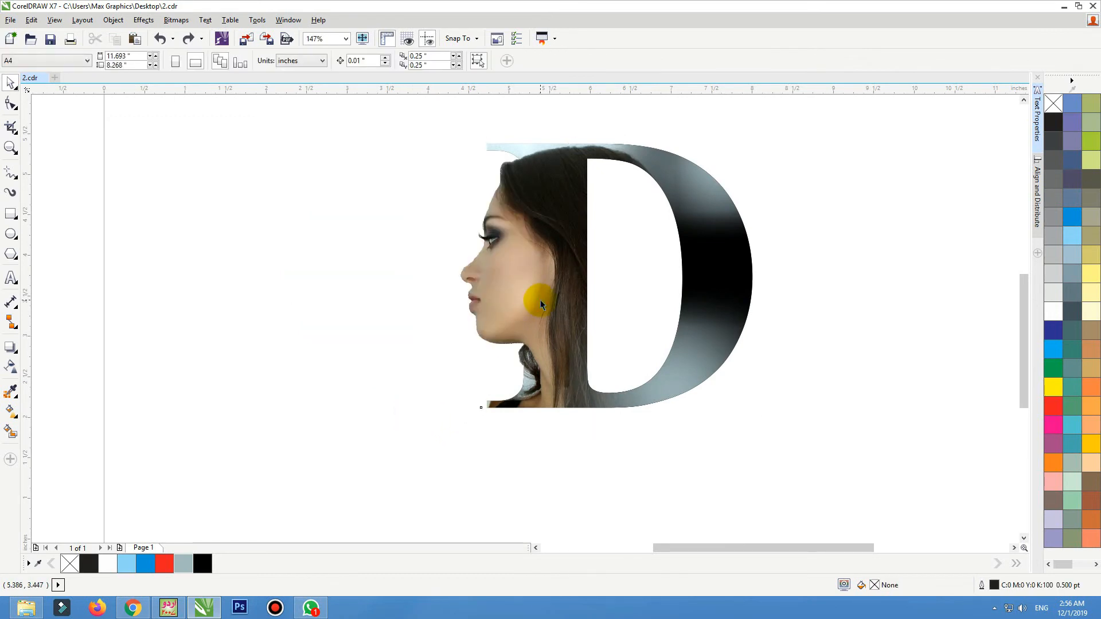
Examine how the face cutout lines up with the photo inside the D's stem.
left_click_drag(541, 300, 535, 299)
key("F2")
left_click_drag(344, 140, 770, 423)
left_click(869, 294)
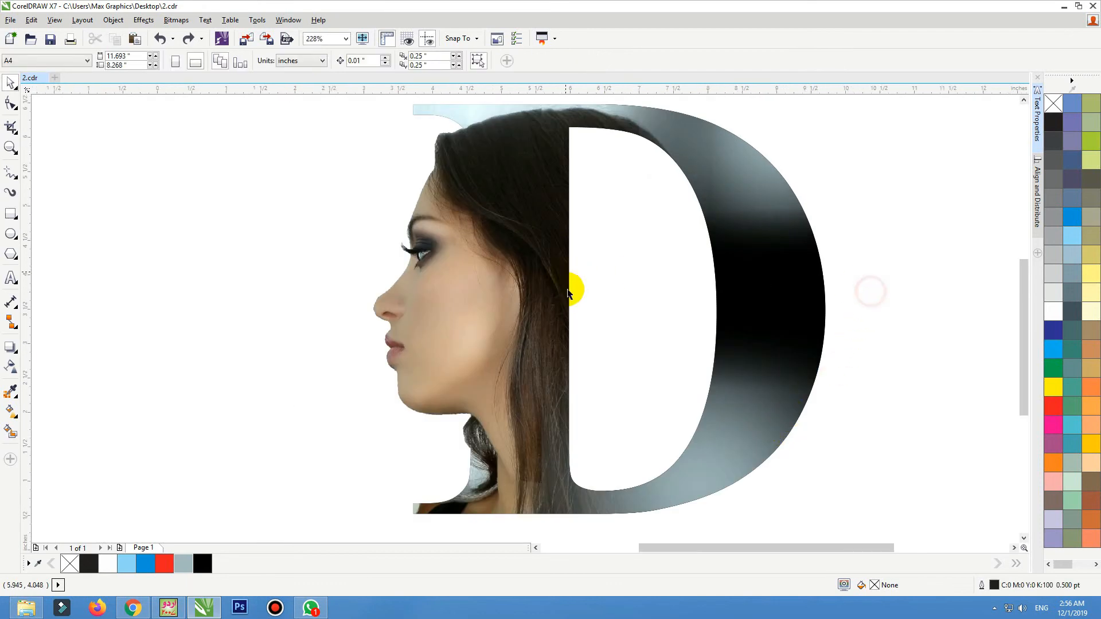
scroll(570, 293, "down", 2)
key("F2")
left_click_drag(780, 156, 352, 473)
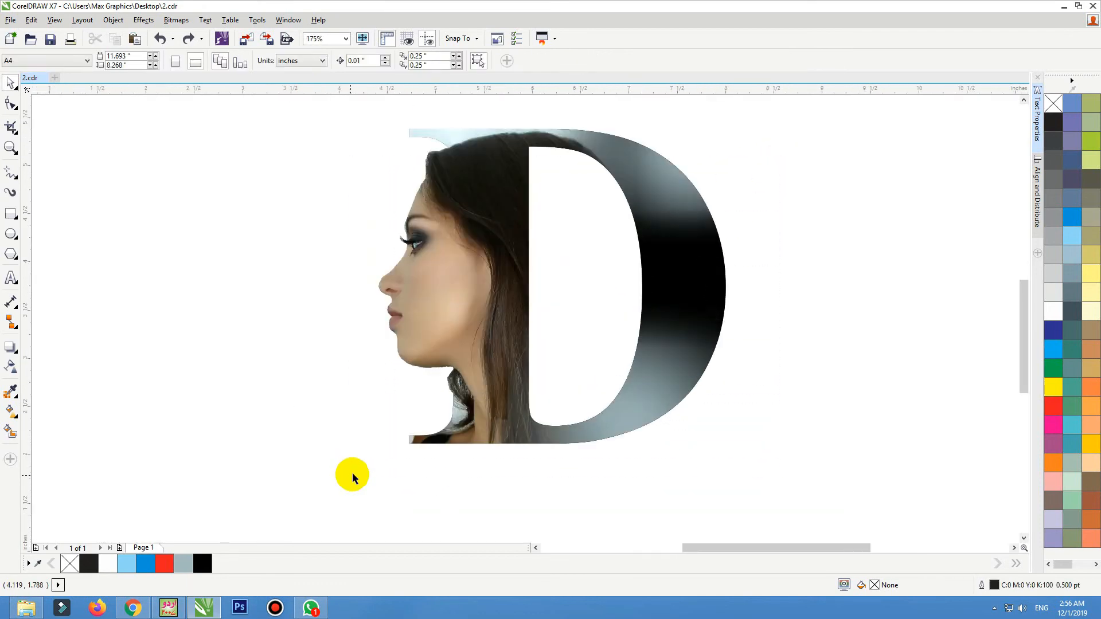
left_click(427, 286)
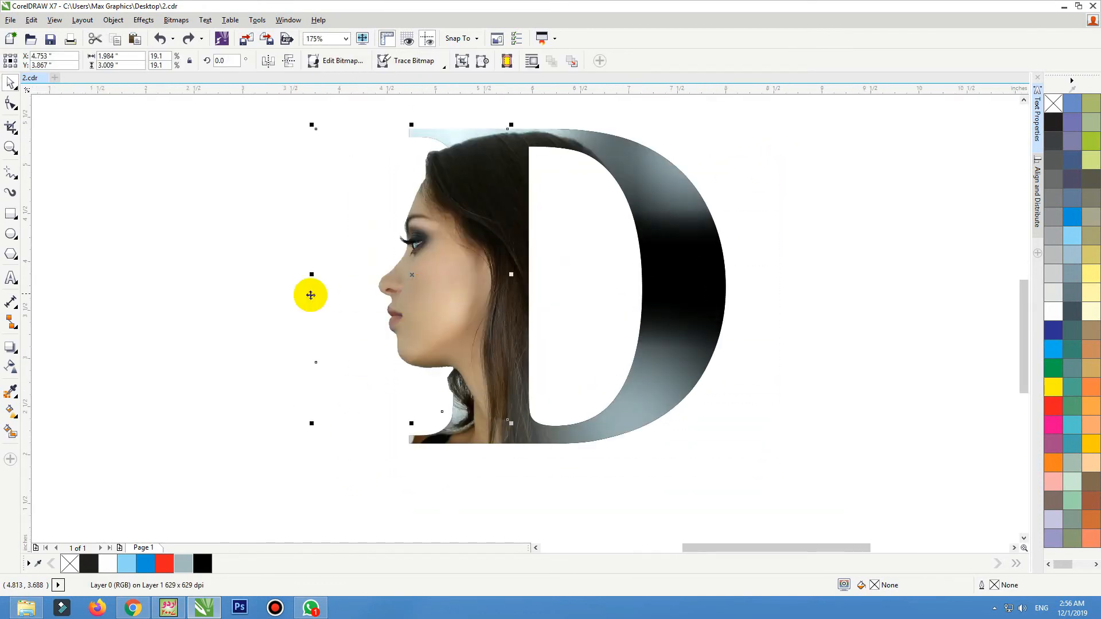
left_click(219, 267)
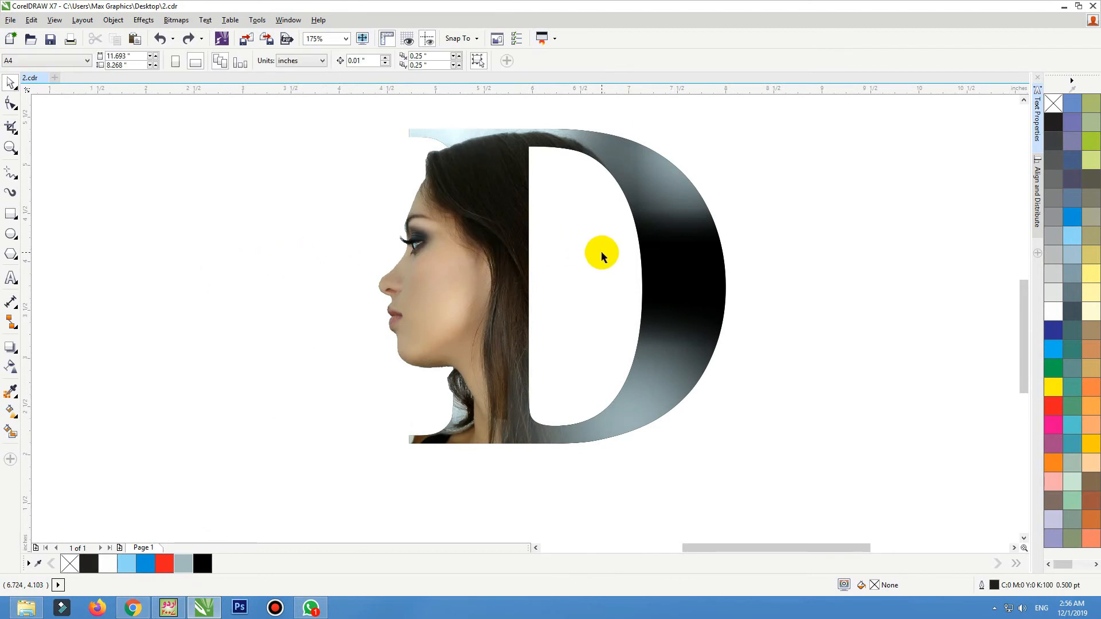
Enter the D's PowerClip to inspect the faded portrait, black rectangle and blurred ellipses, and leave it again.
left_click(667, 262)
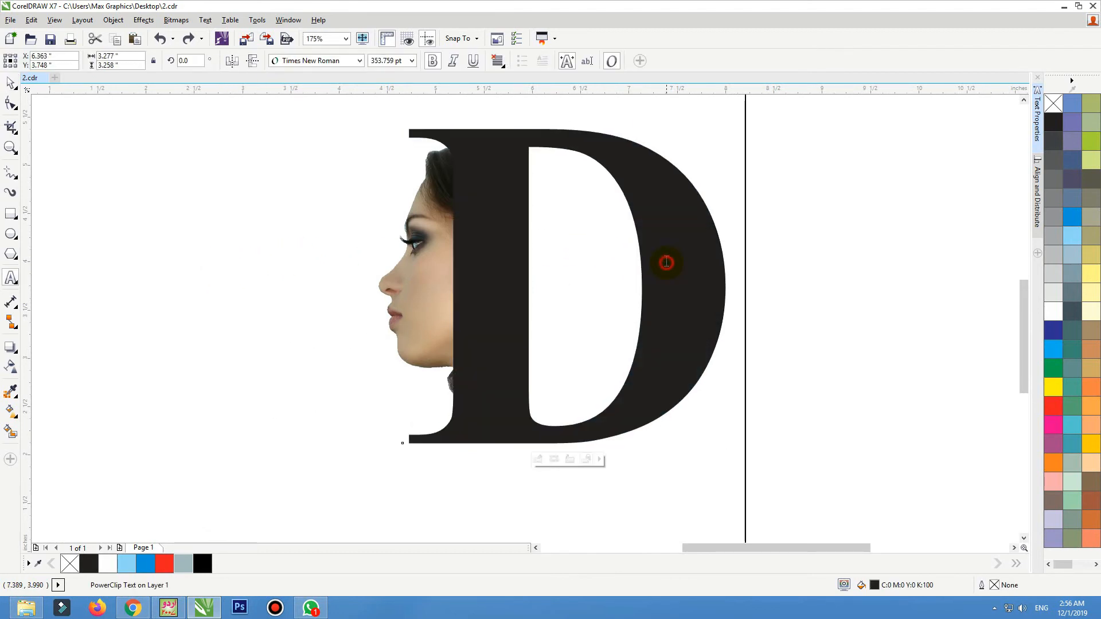
left_click(11, 84)
left_click(707, 280, "ctrl")
scroll(690, 280, "down", 1)
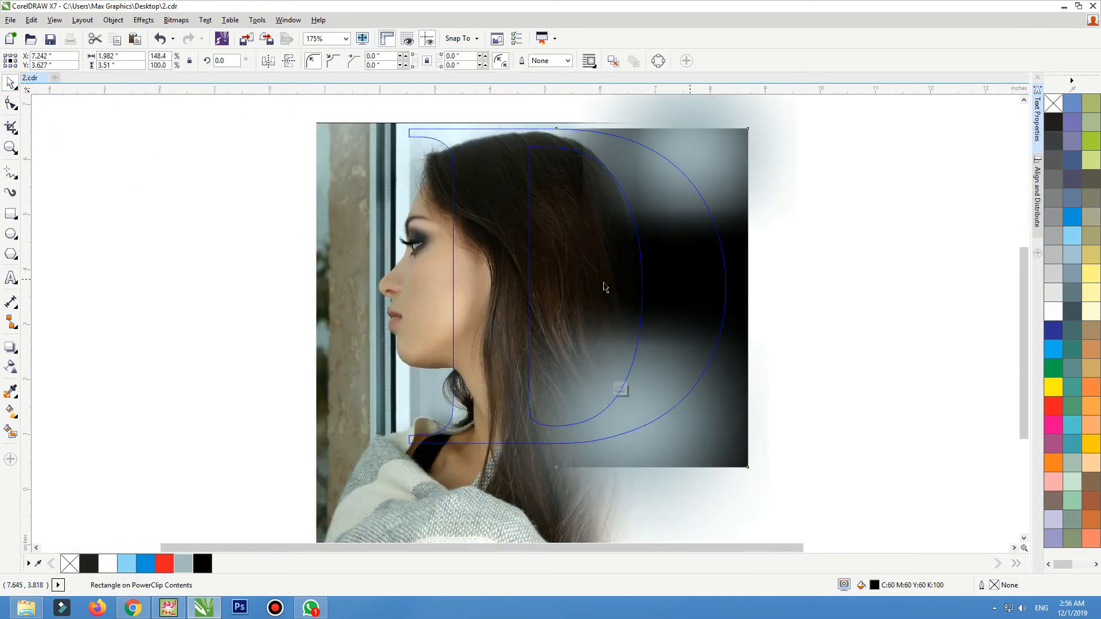
left_click(536, 344)
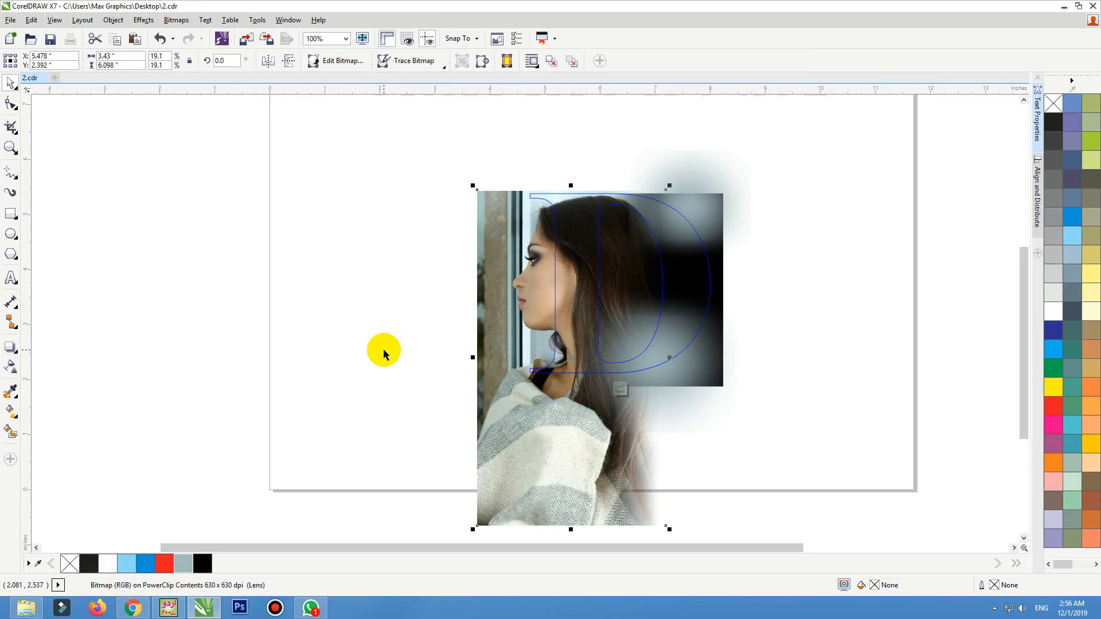
left_click(396, 325, "ctrl")
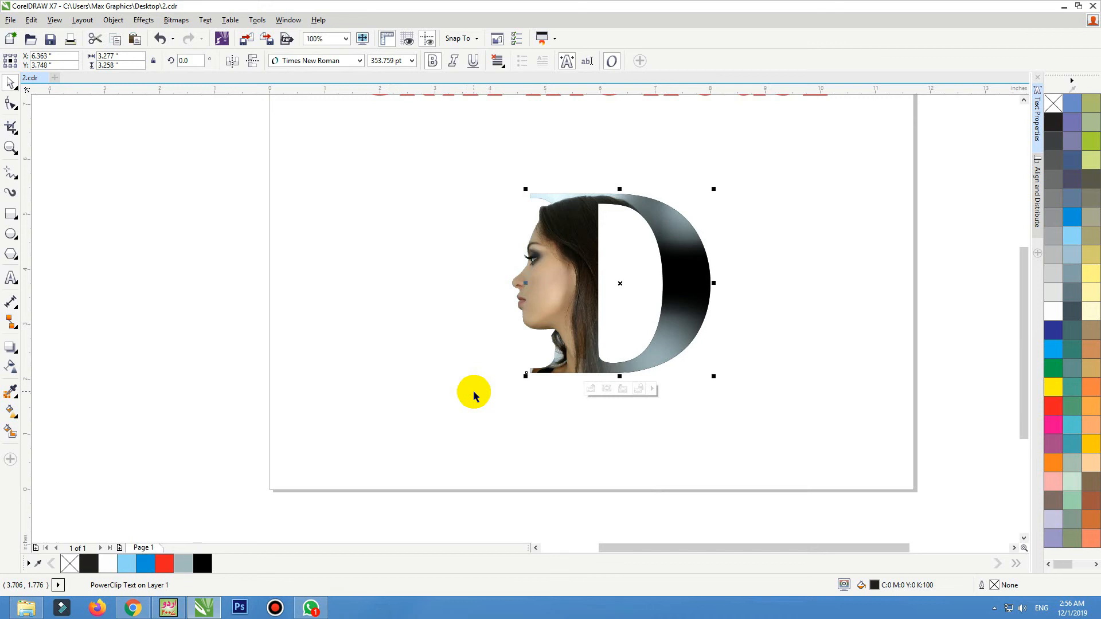
left_click(452, 238)
Move the face cutout's two right-hand nodes left, near the D's stem edge, narrowing the cutout to about 1.46 in.
left_click(574, 280, "ctrl")
key("F10")
left_click_drag(635, 159, 528, 360)
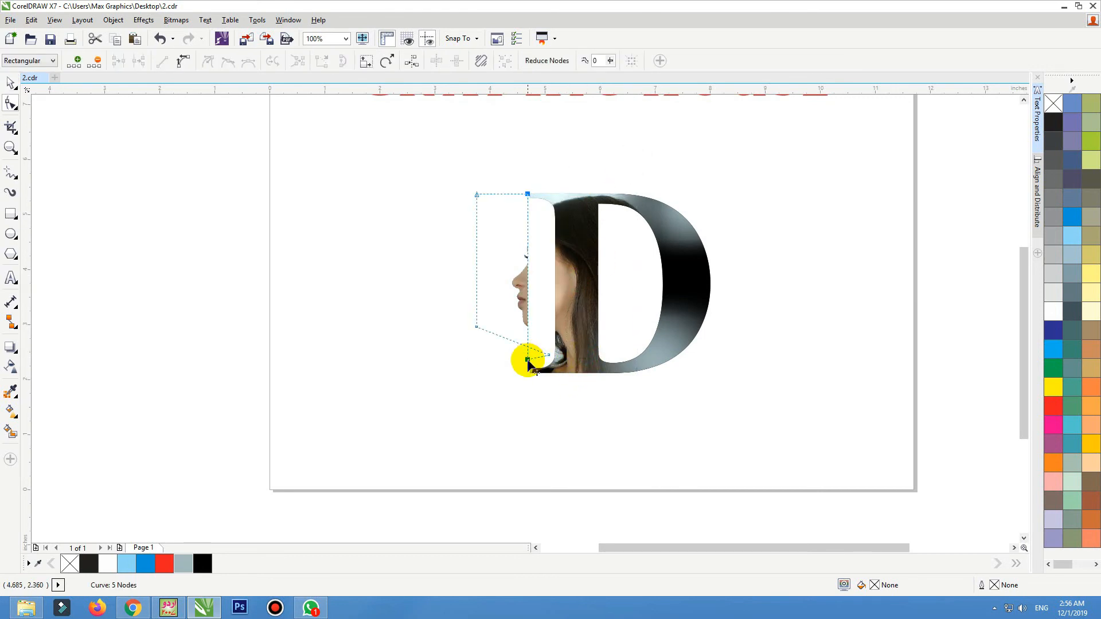
key("ctrl+z")
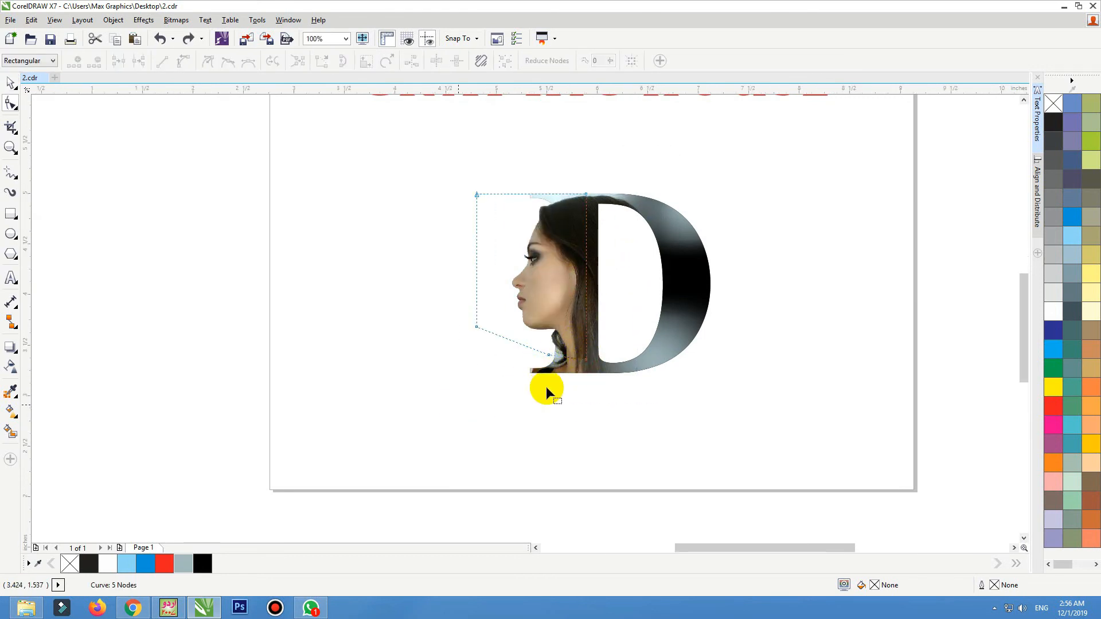
scroll(569, 453, "up", 2)
left_click_drag(571, 461, 539, 460)
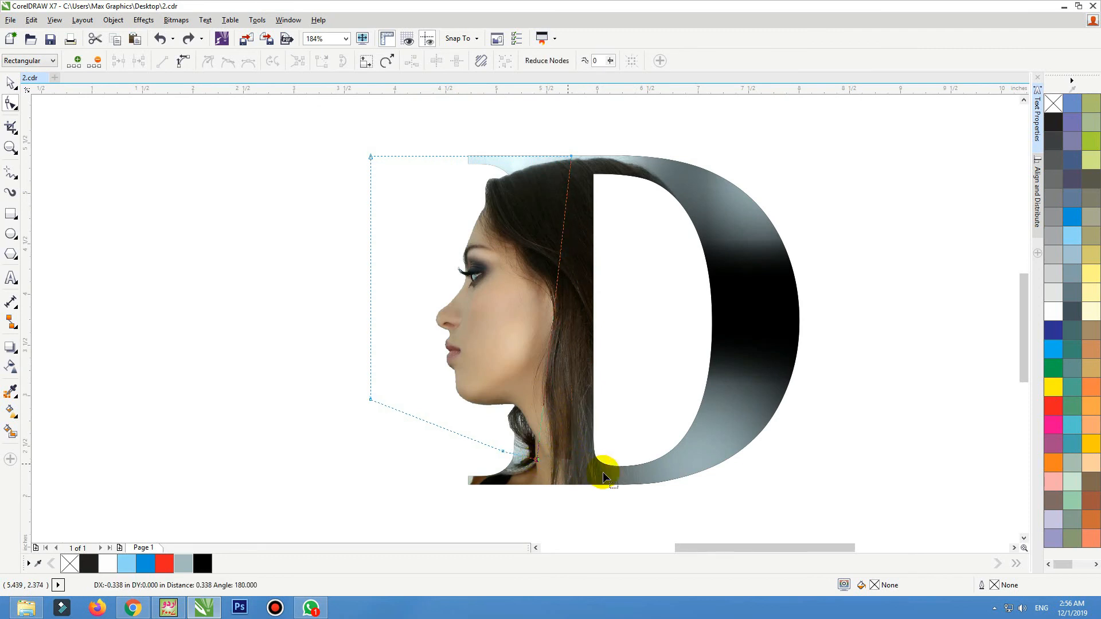
key("ctrl+z")
left_click_drag(623, 477, 579, 278)
left_click_drag(563, 137, 528, 156)
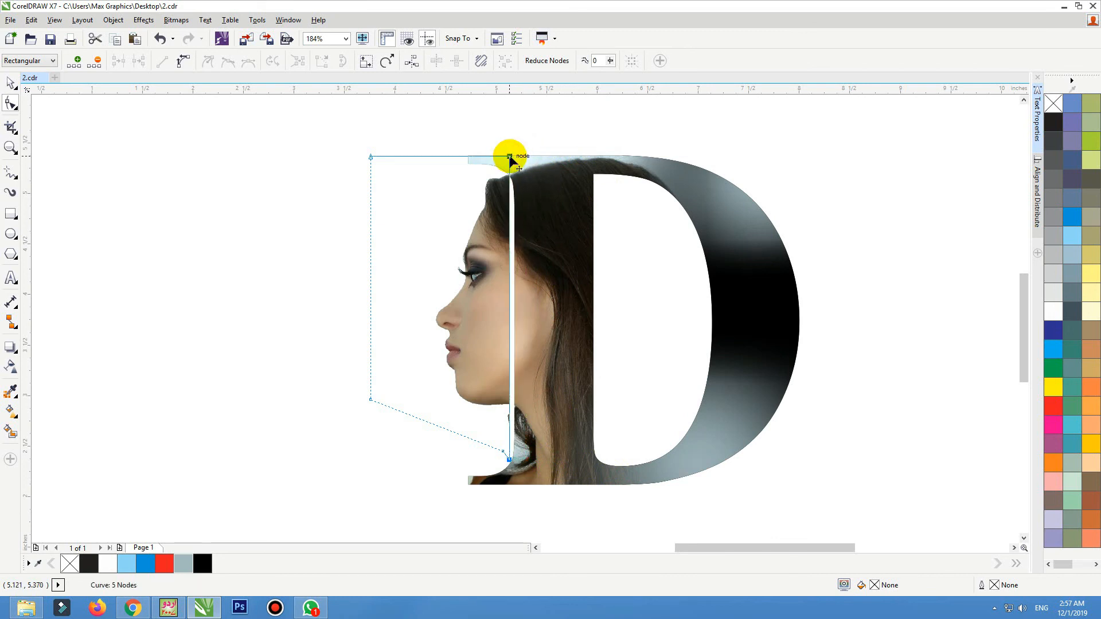
left_click_drag(510, 156, 517, 157)
key("space")
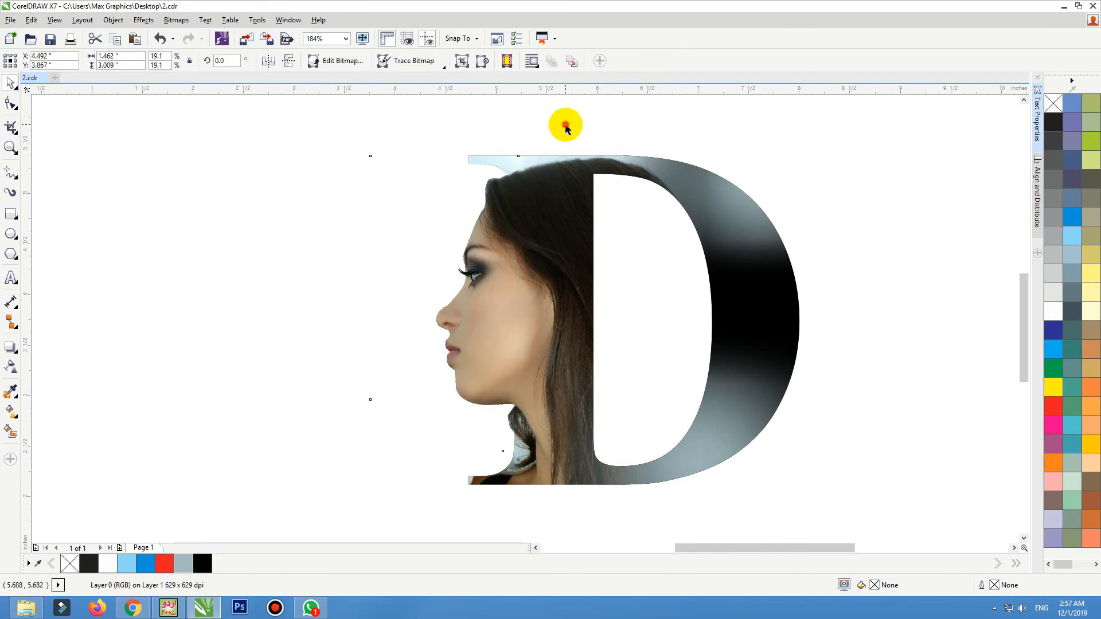
left_click(574, 130)
Inspect the narrowed face cutout against the D's stem, both close up and as a whole.
scroll(740, 146, "down", 1)
left_click_drag(781, 138, 395, 391)
key("F4")
key("F2")
left_click_drag(263, 263, 693, 452)
scroll(451, 393, "down", 2)
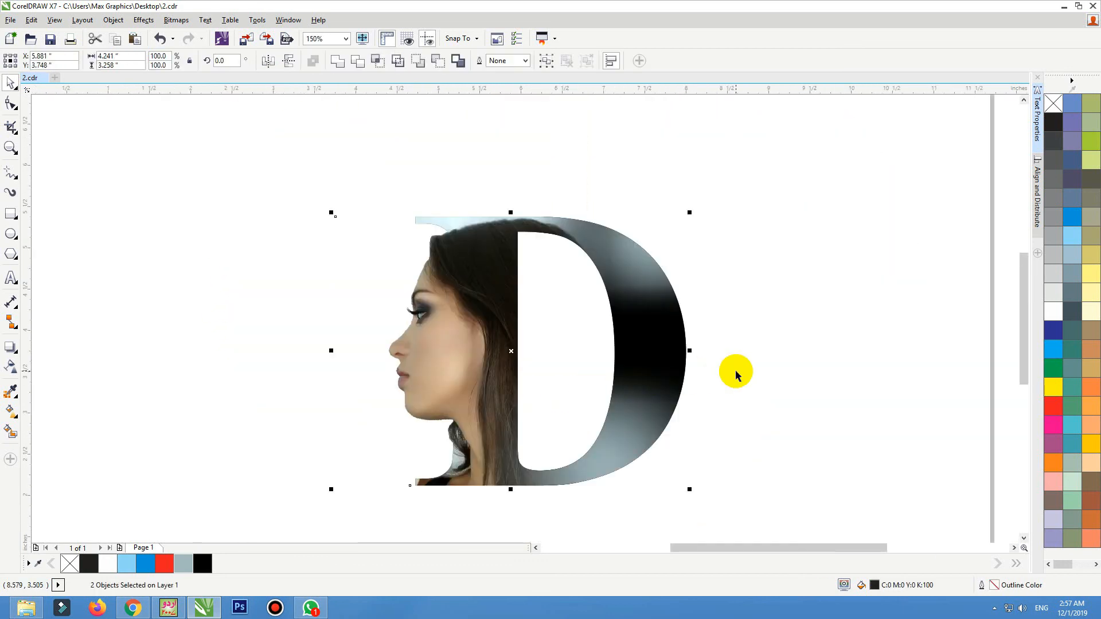
left_click(746, 391)
left_click_drag(818, 167, 306, 529)
key("F4")
left_click(213, 165)
left_click(386, 110)
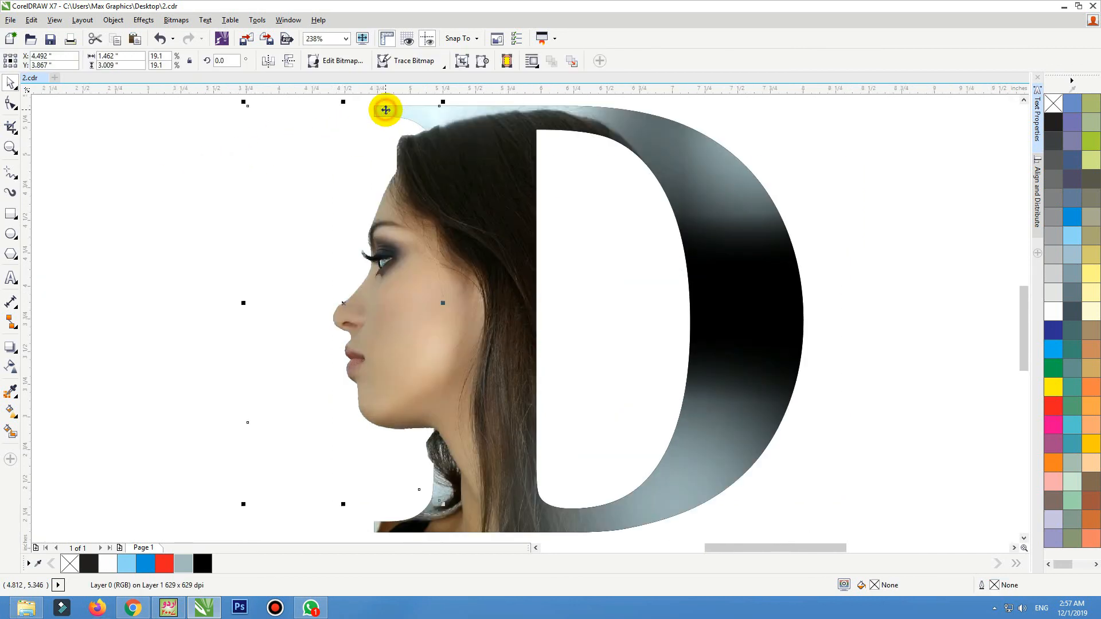
scroll(516, 247, "down", 1)
Check the black rectangle and blurred highlights inside the D's PowerClip once more and exit the contents.
left_click(635, 221)
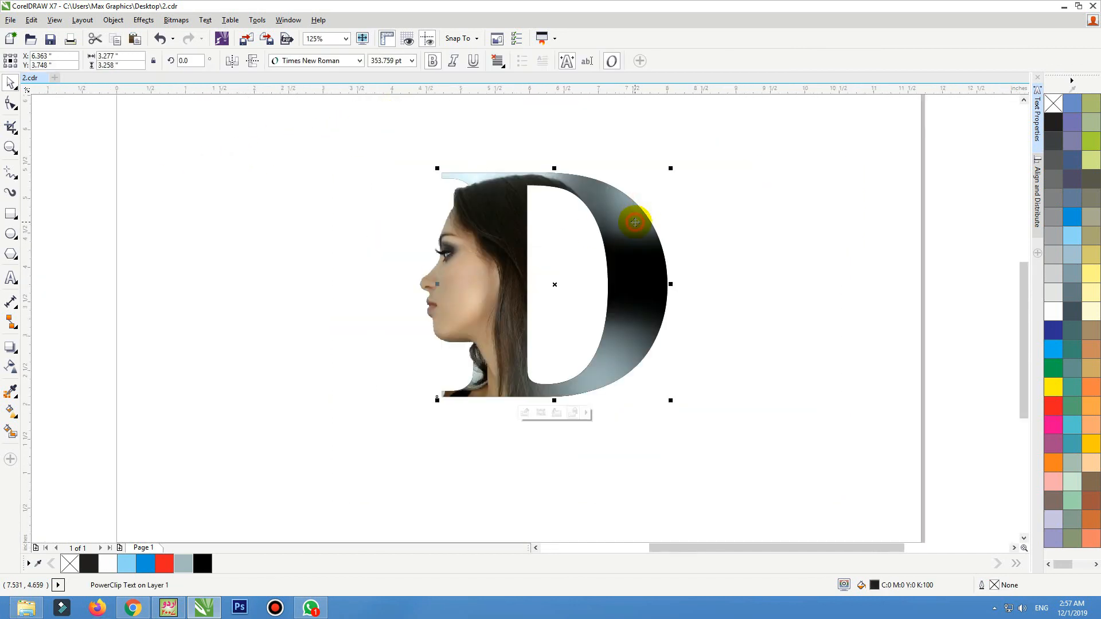
left_click(635, 222, "ctrl")
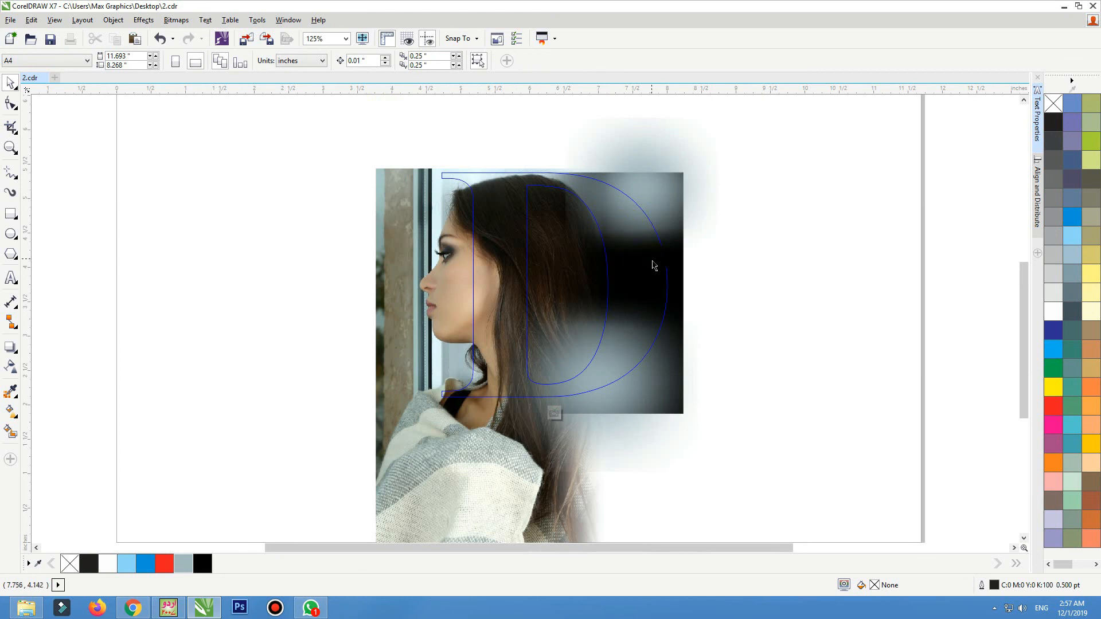
left_click(663, 304)
left_click(794, 291)
left_click(762, 237, "ctrl")
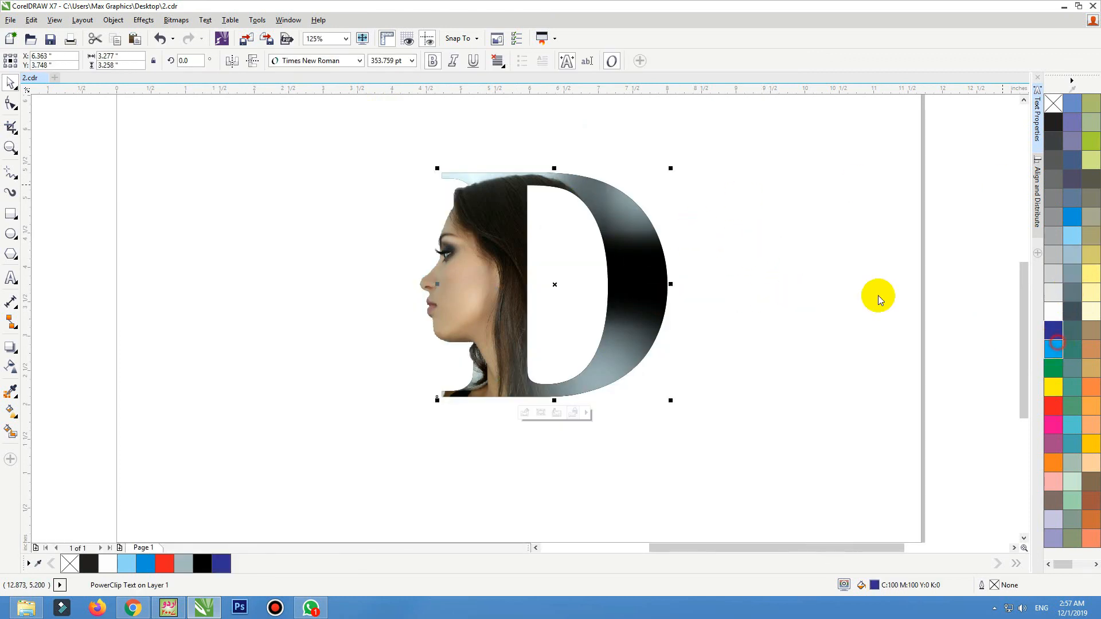
left_click(780, 271)
Review the complete photo-filled D, close up and on the page below the GRAPHIC HOUSE heading.
scroll(753, 269, "down", 1)
key("F2")
left_click_drag(805, 173, 401, 366)
left_click_drag(931, 269, 965, 103)
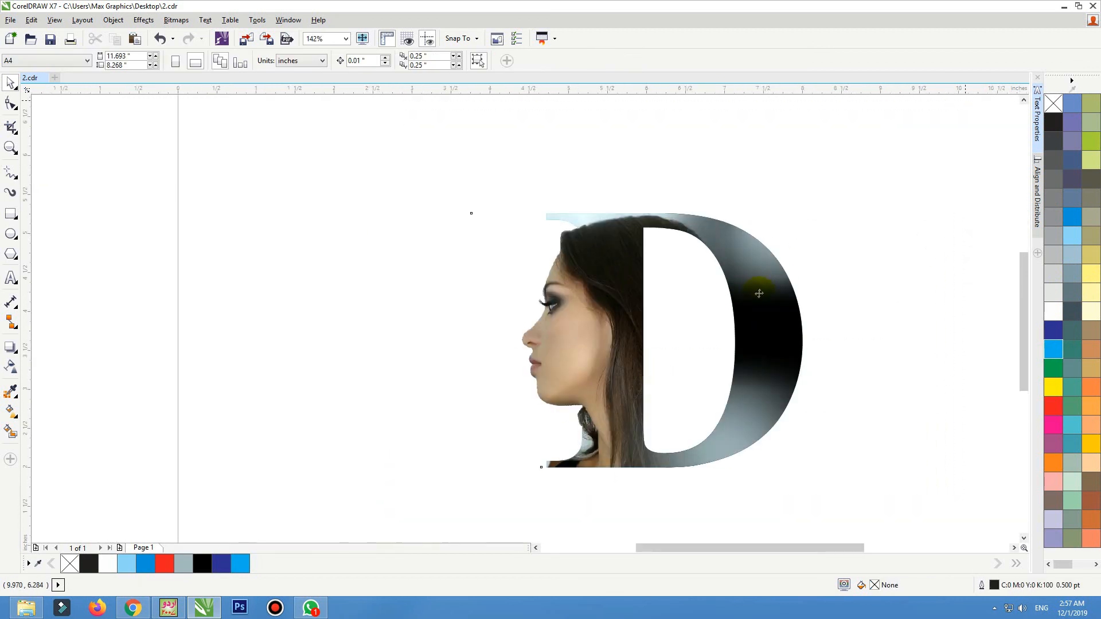
left_click_drag(764, 300, 731, 309)
left_click(858, 272)
scroll(857, 272, "down", 1)
scroll(858, 271, "up", 1)
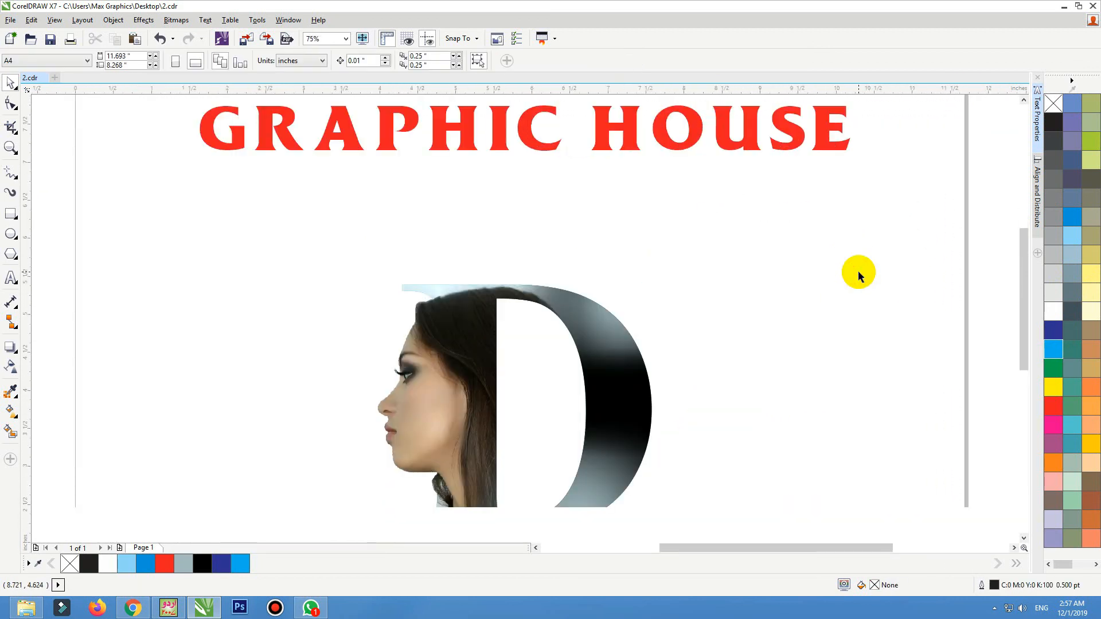